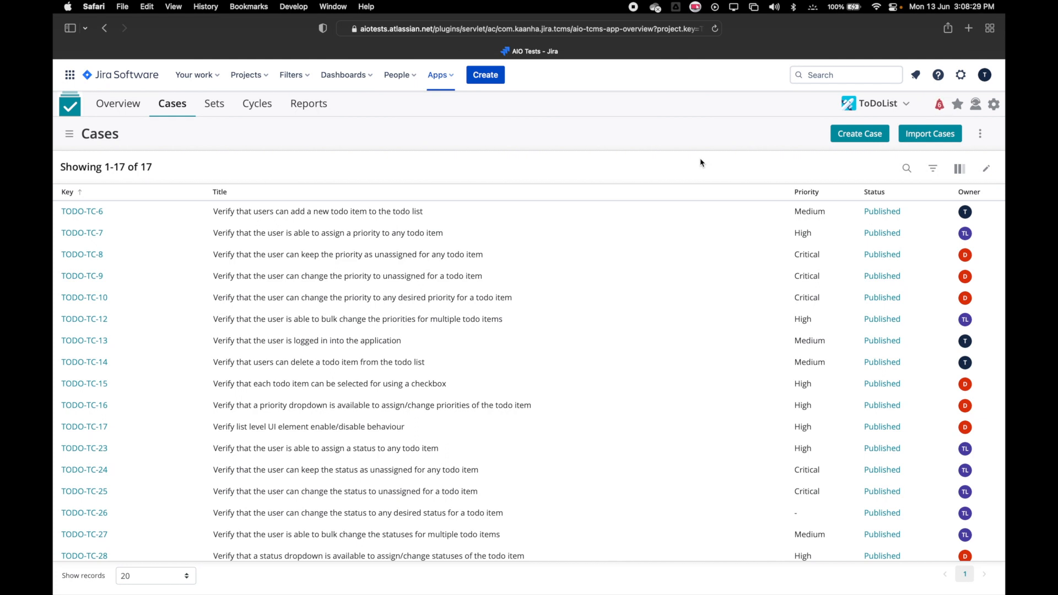
- Create a folder named Smoke for the project's test sets under the root Folders level
click(213, 108)
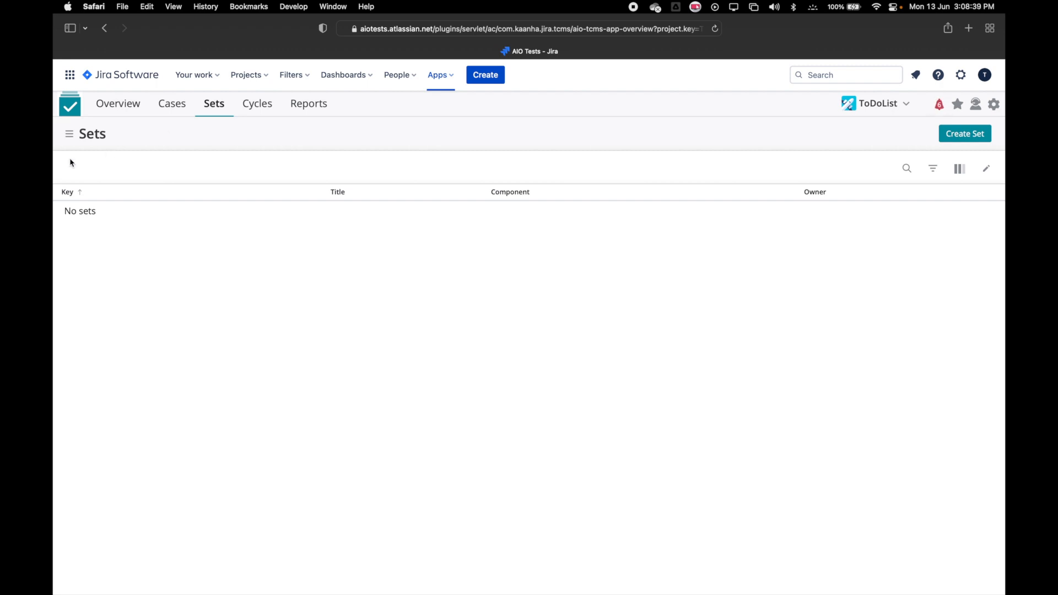
click(70, 134)
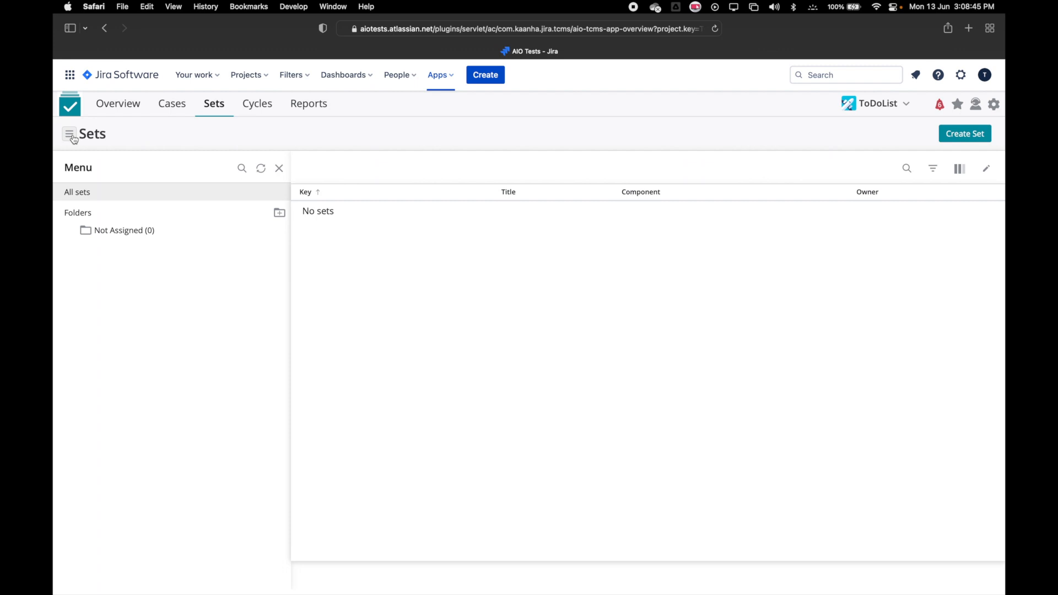
click(280, 213)
text(Smoke)
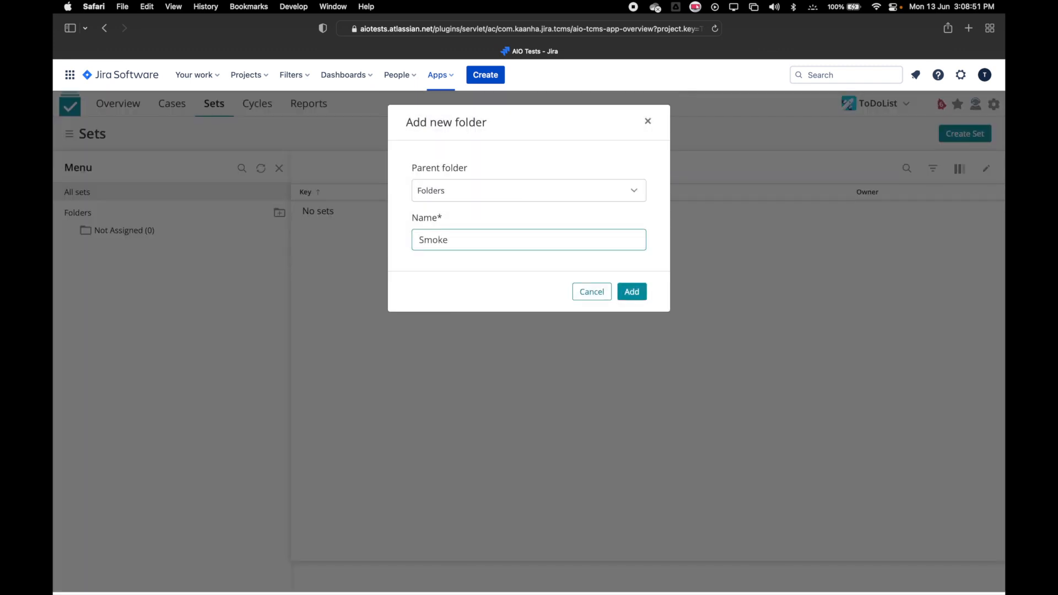
click(633, 293)
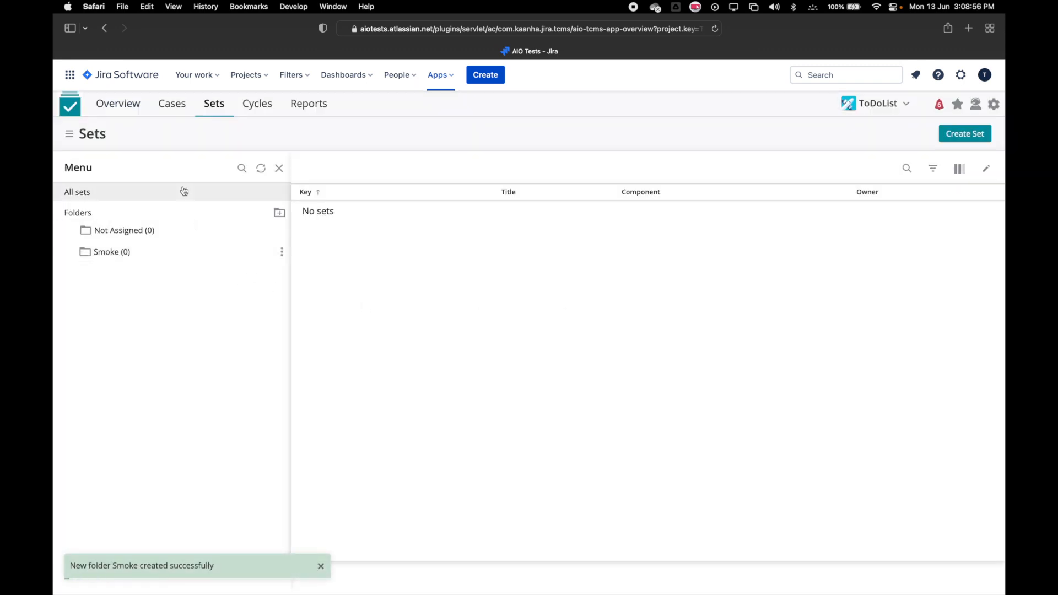
- Add a second test set folder named Regression under the root Folders level
click(279, 213)
text(Regression)
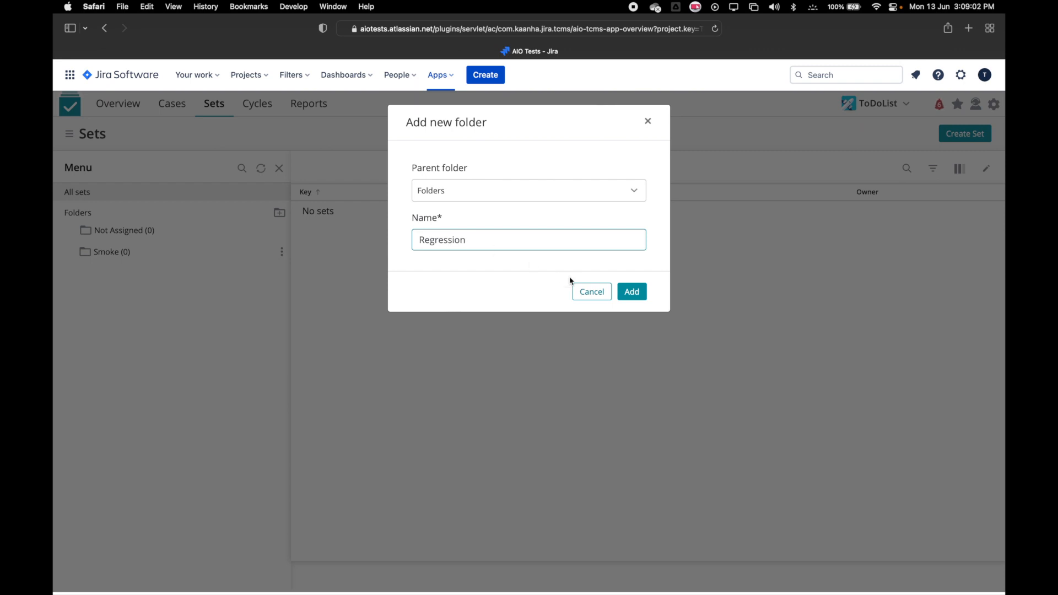
click(631, 292)
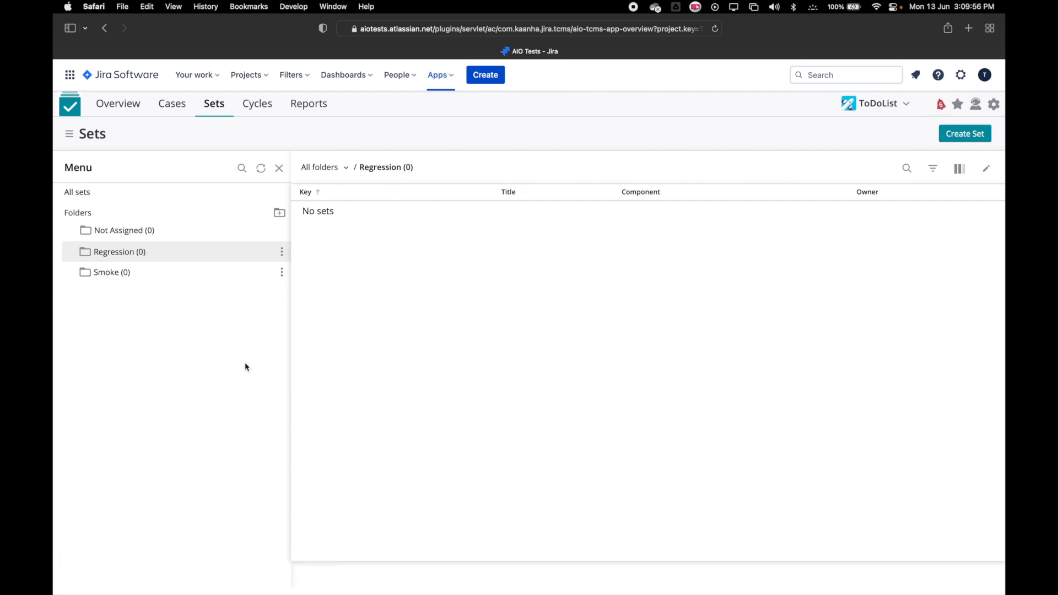
- Start a set in the Smoke folder titled "smoke set for release01" with the objective "cases required for smoke testing for release01"
click(115, 275)
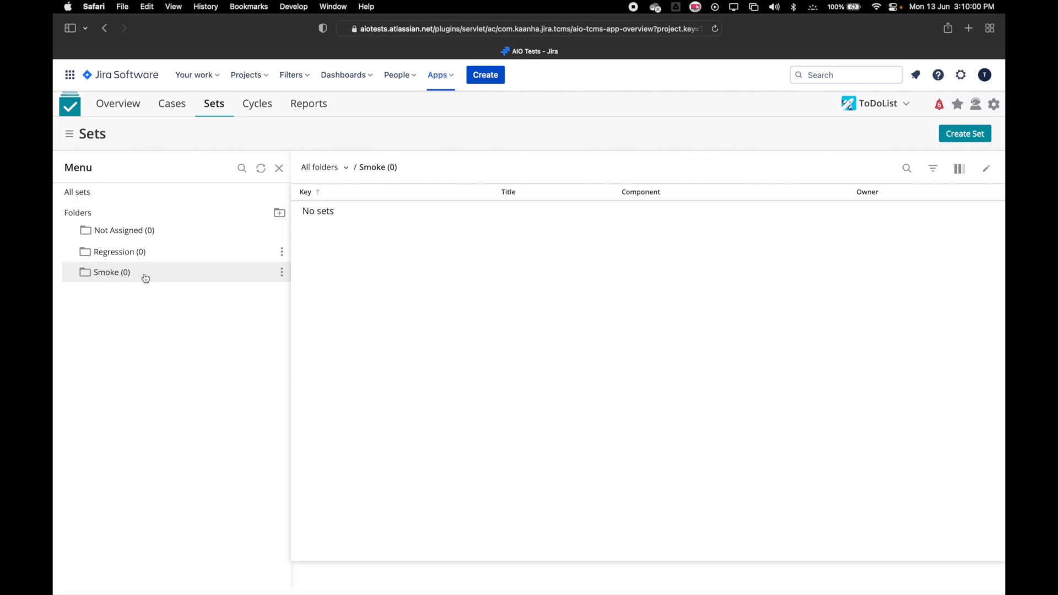
click(966, 142)
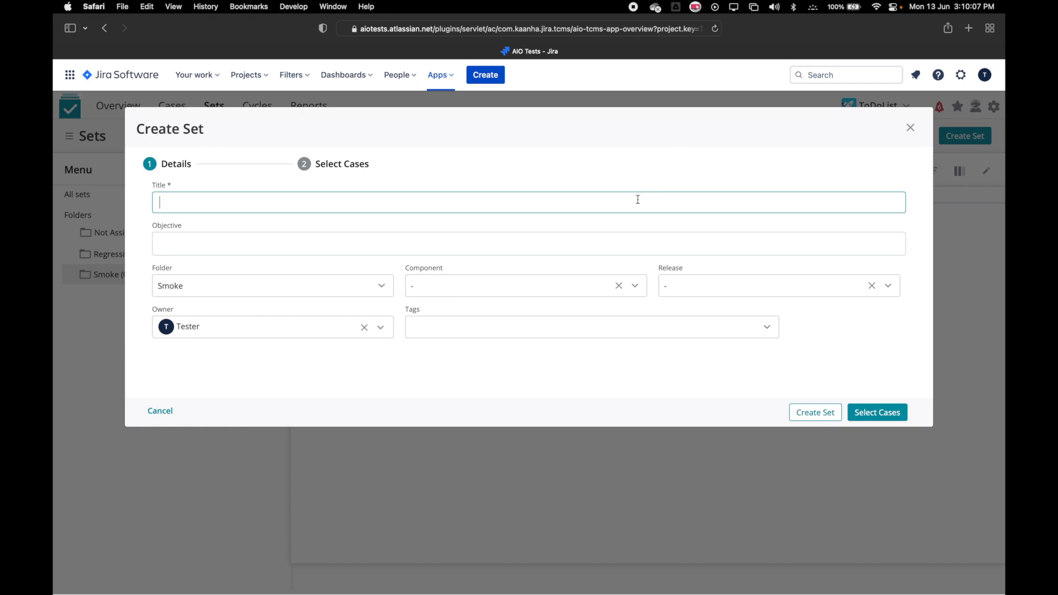
text(smoke set for release01)
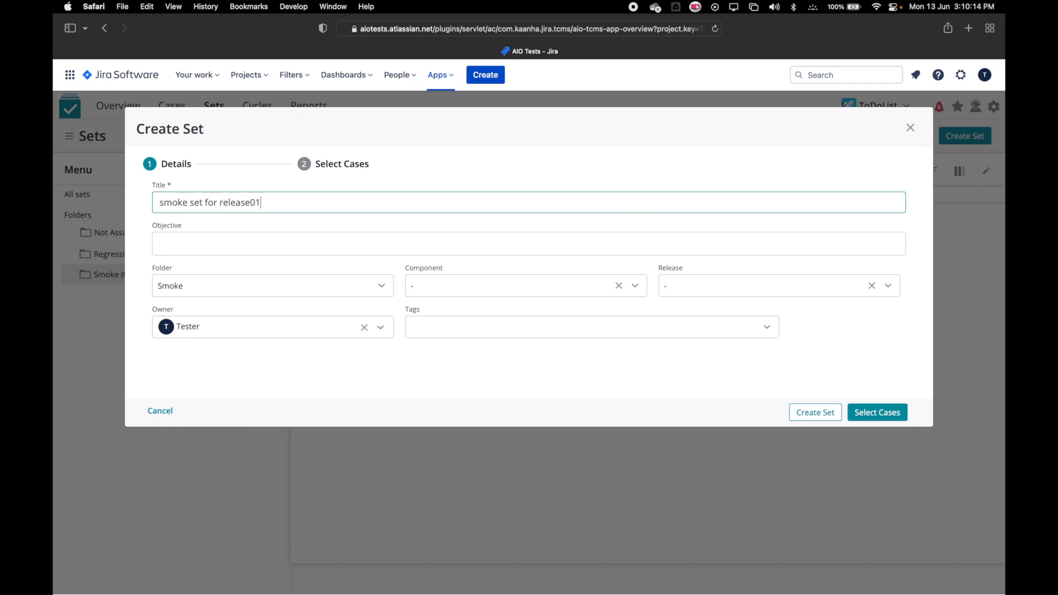
click(555, 241)
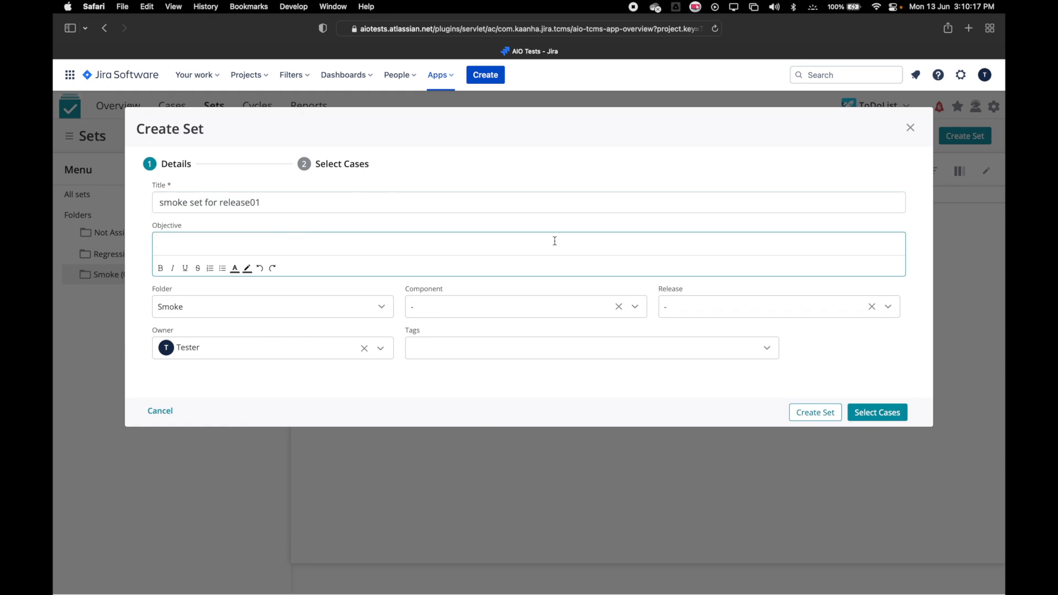
text(cases required for smoke testing for release01)
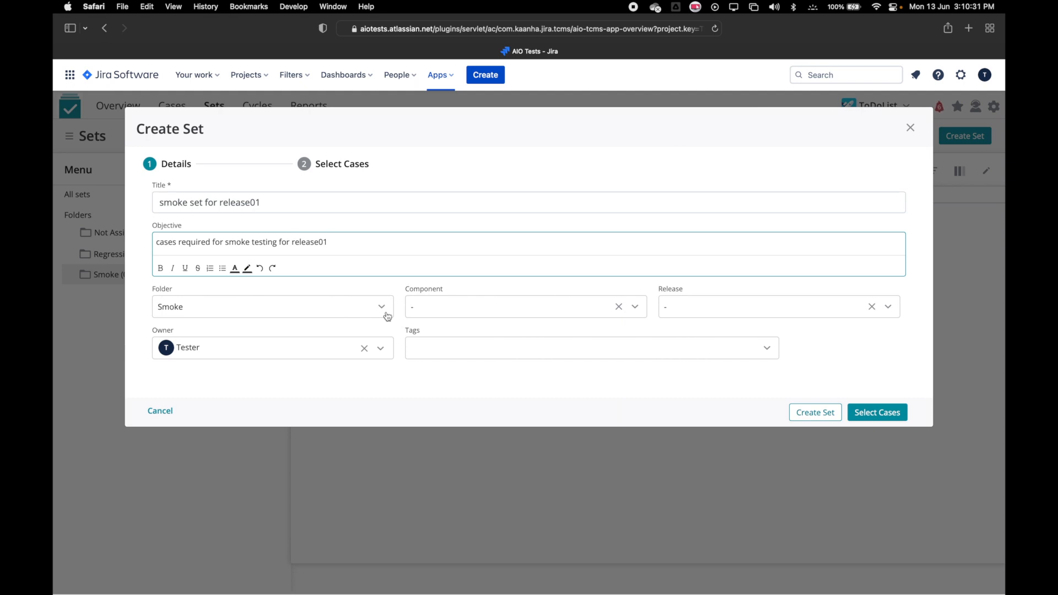
- Assign the new set the component Standard Features and release Release01, and proceed to its case selection
click(637, 312)
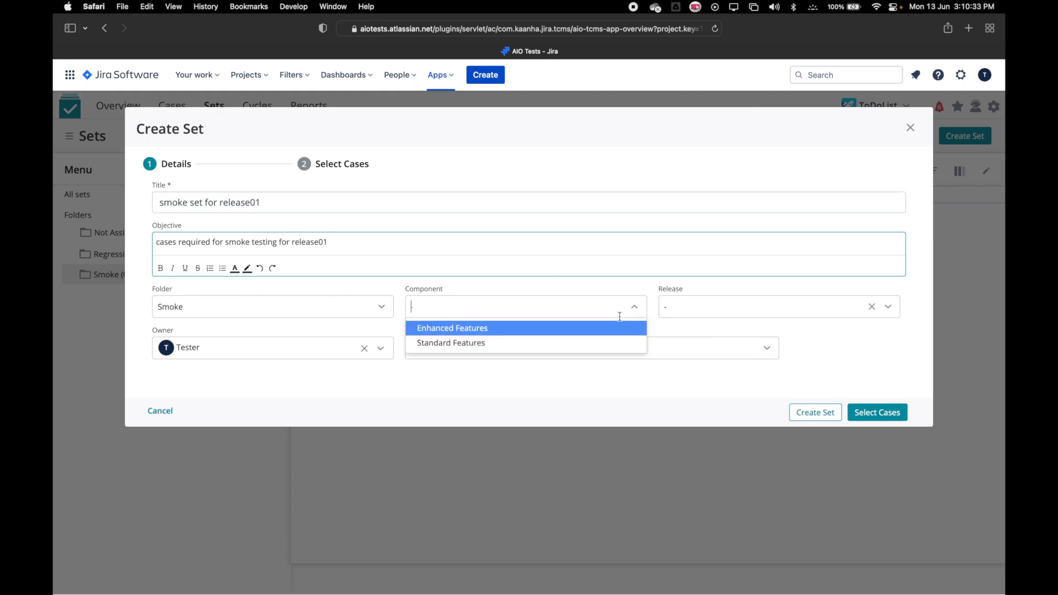
click(569, 345)
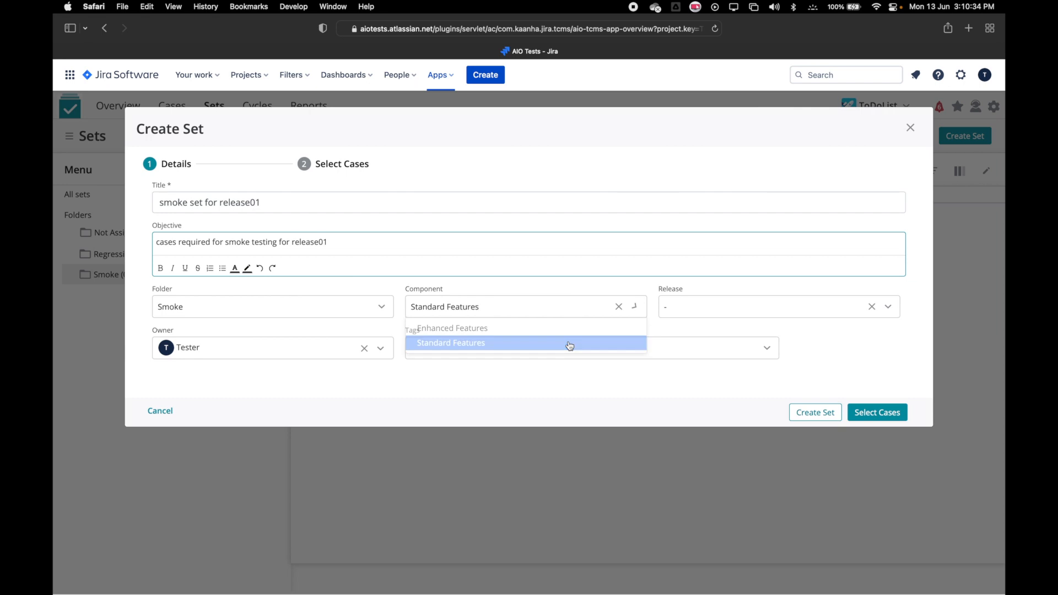
click(820, 313)
click(772, 333)
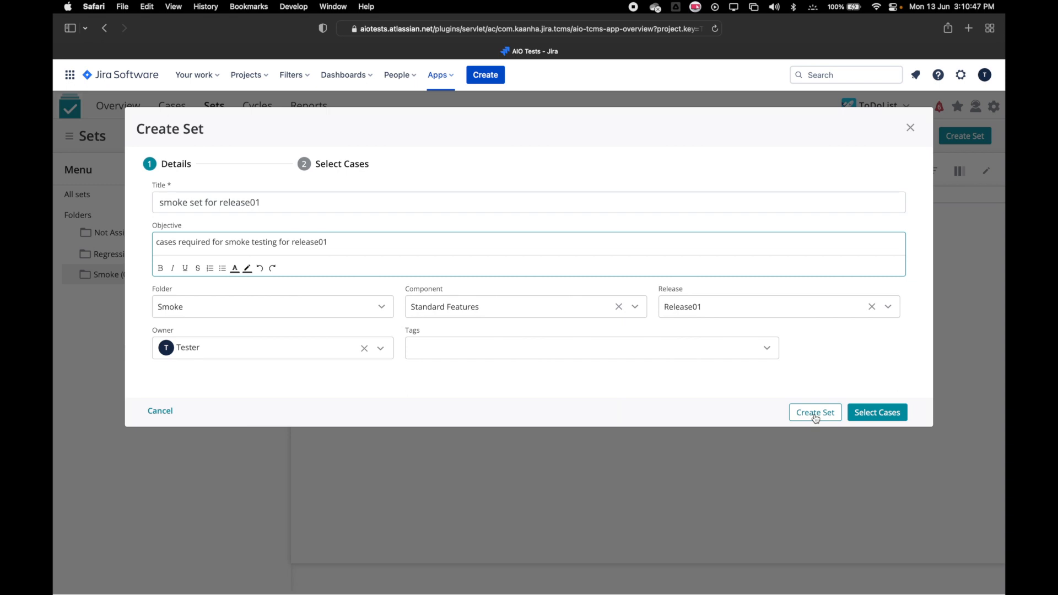
click(883, 413)
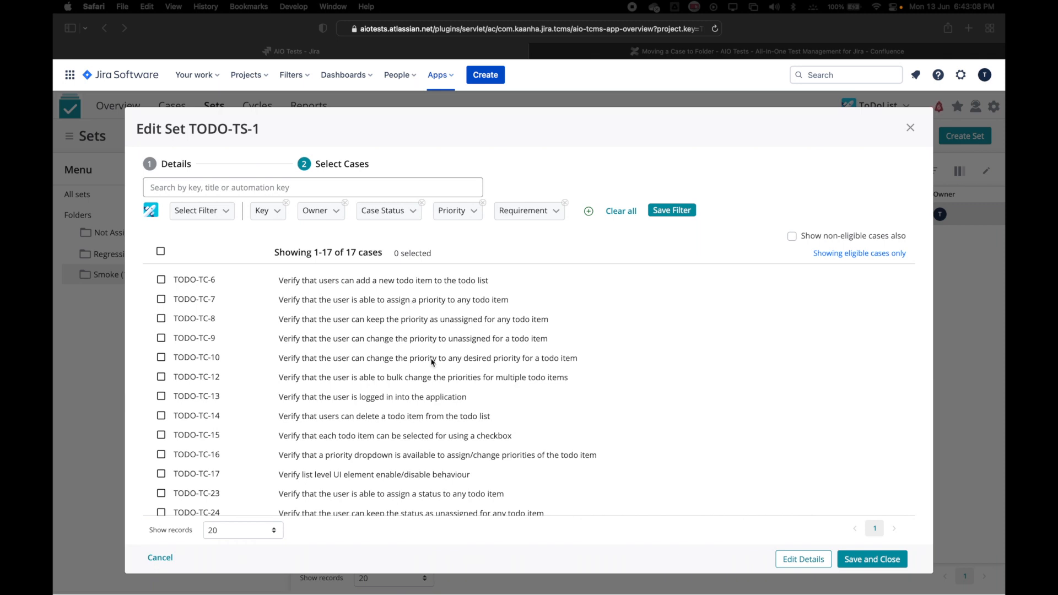
- Search the cases for "add" and "delete", and select TODO-TC-6 and TODO-TC-14 for the set
click(270, 190)
text(add)
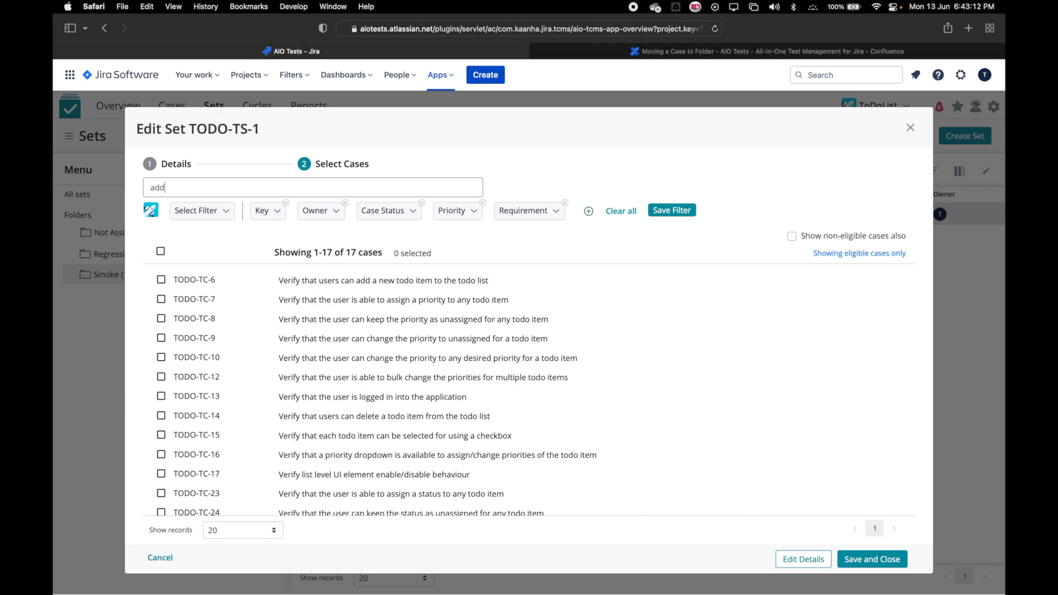
click(160, 279)
double_click(248, 191)
text(delete)
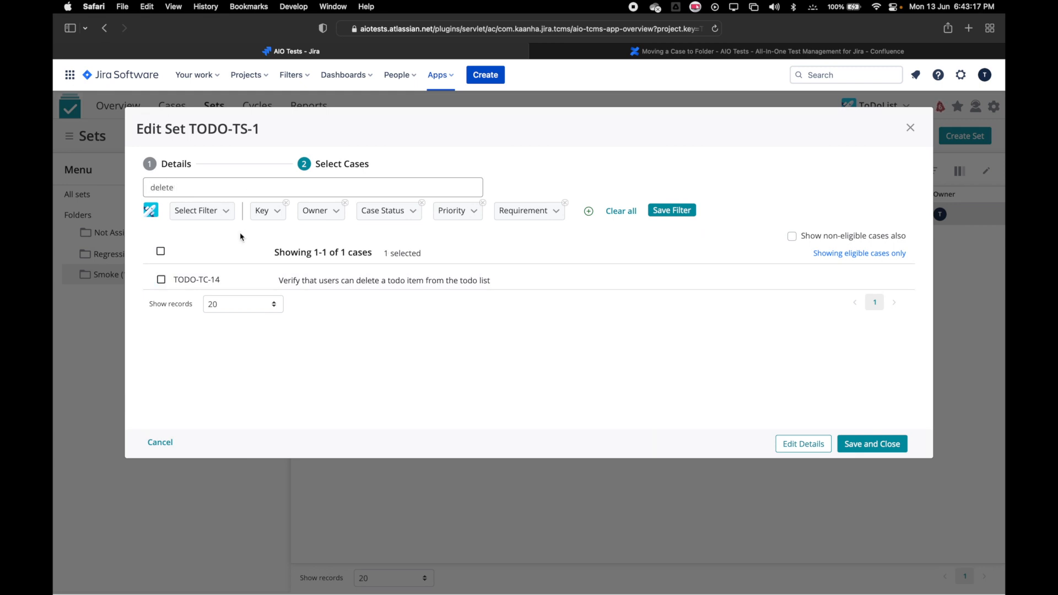
click(161, 279)
- Search for "change the status", select case TODO-TC-26, clear the search and save the set
double_click(205, 187)
text(change the status)
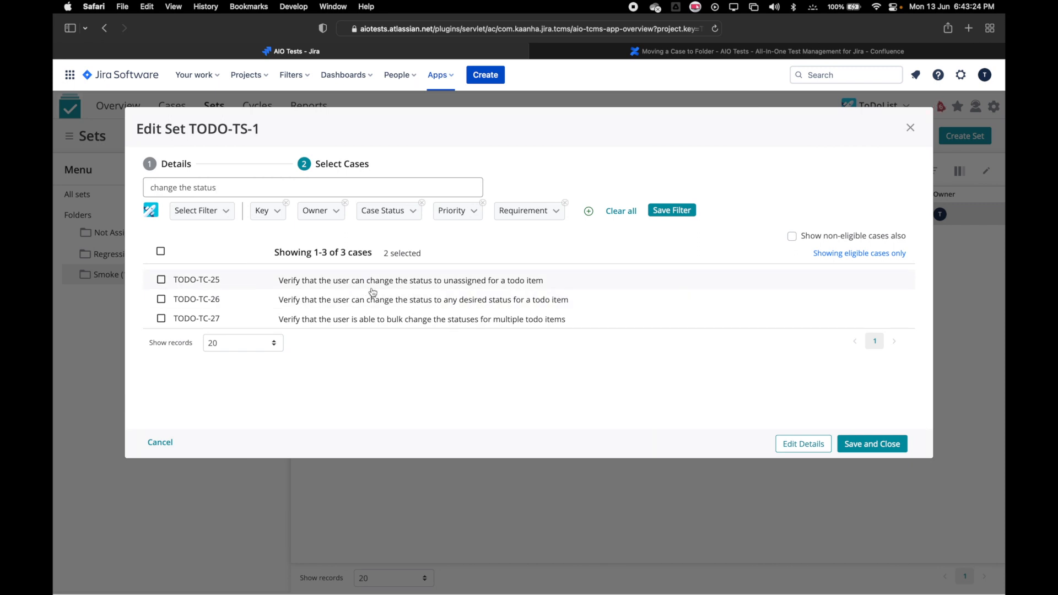
click(161, 300)
triple_click(283, 187)
key(BackSpace)
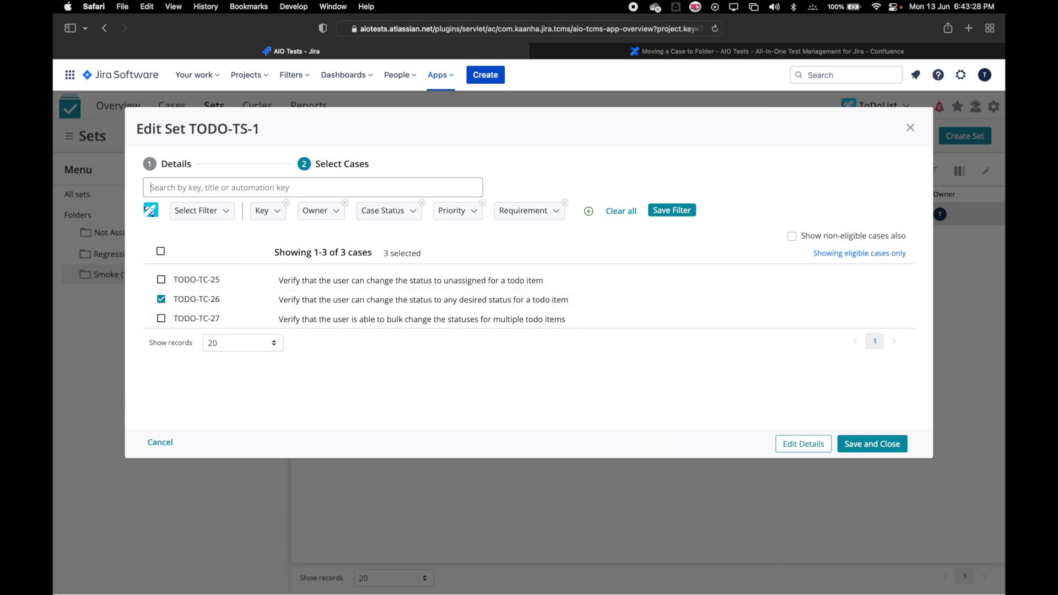
scroll(630, 475, down, 3)
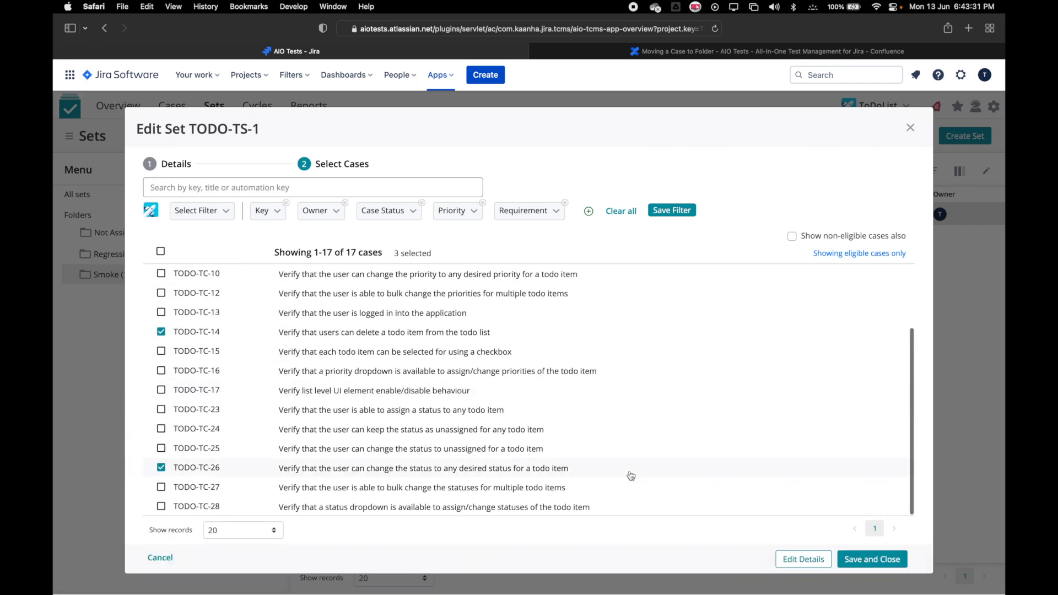
click(881, 562)
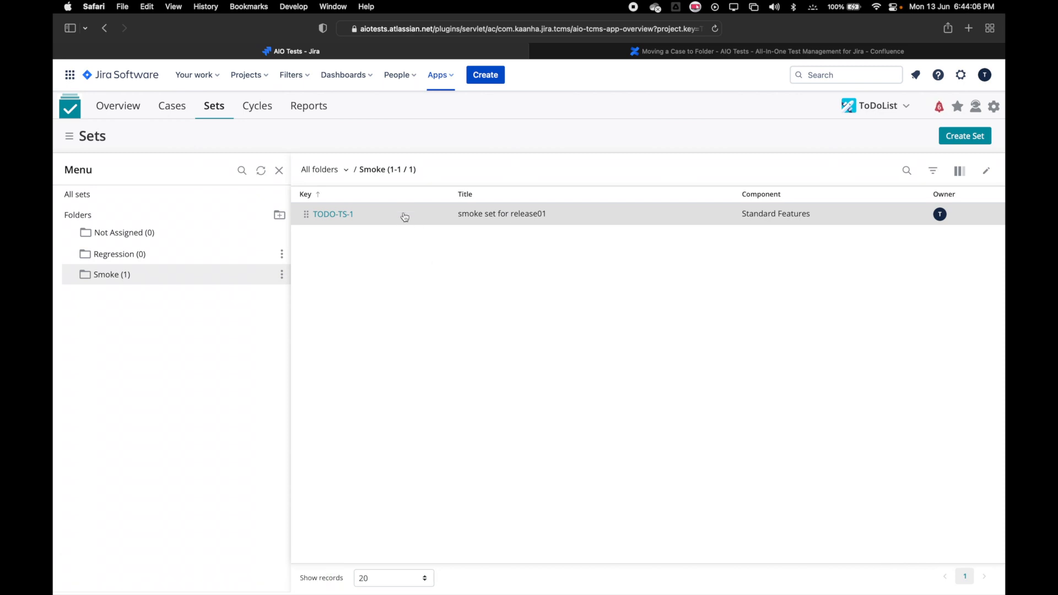
- Open the smoke set for release01 and reorder its cases so that TODO-TC-26 comes before TODO-TC-14
click(404, 217)
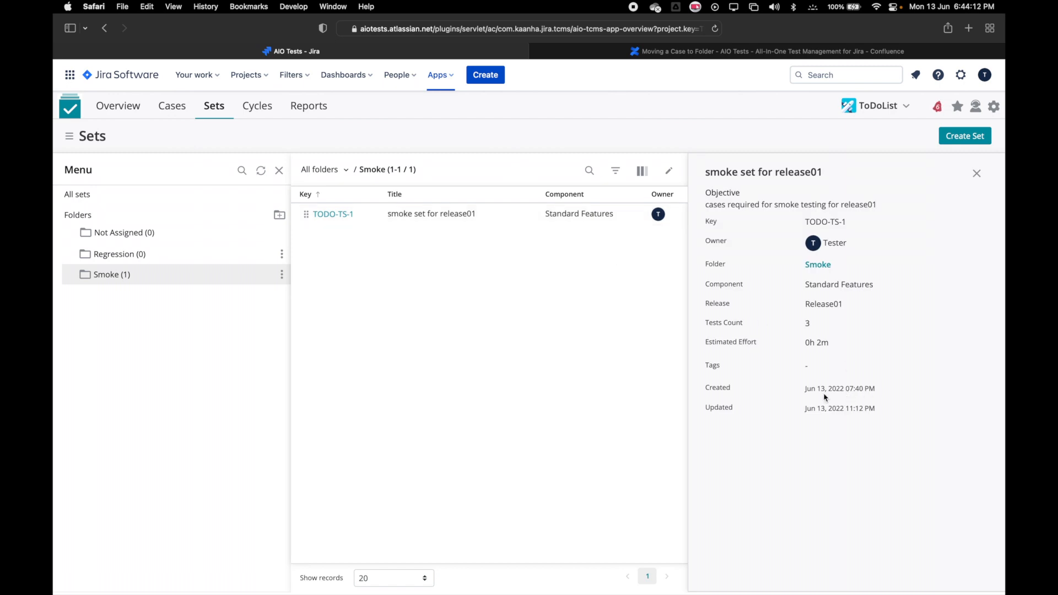
click(333, 215)
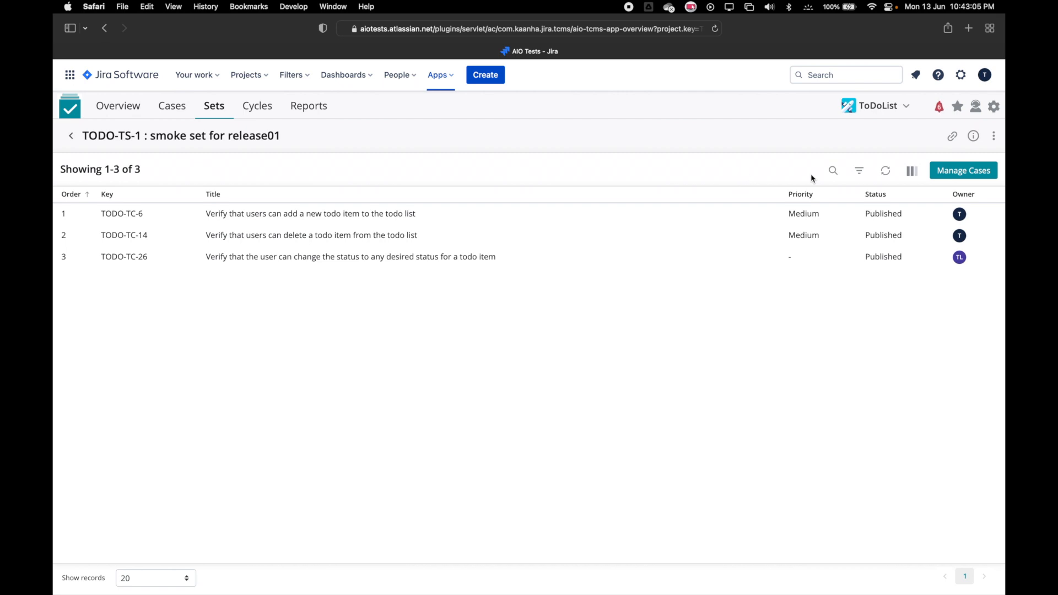
click(978, 172)
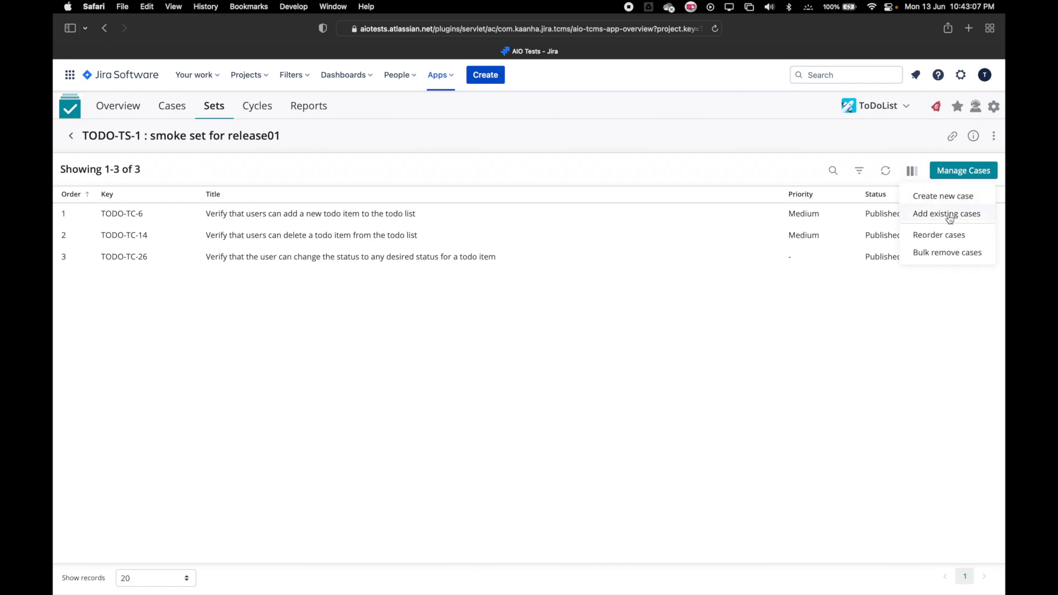
click(944, 236)
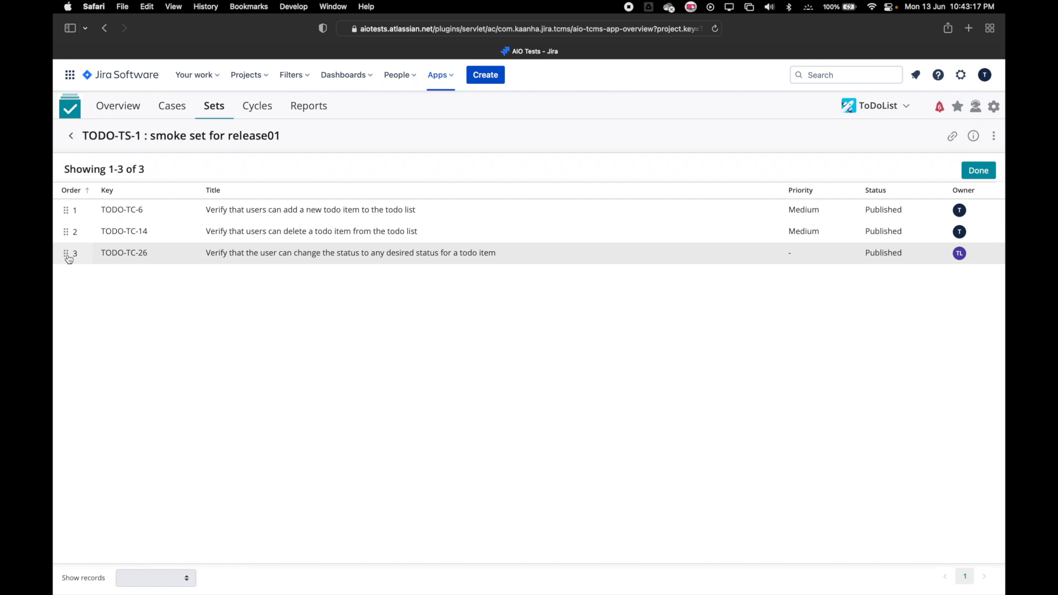
drag(67, 251, 70, 234)
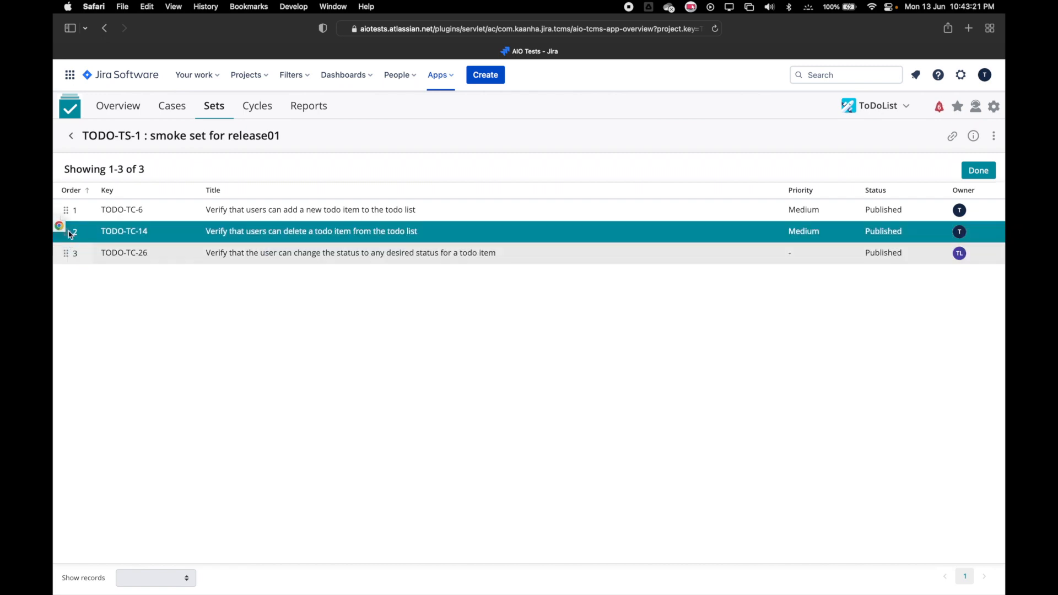
drag(70, 235, 71, 234)
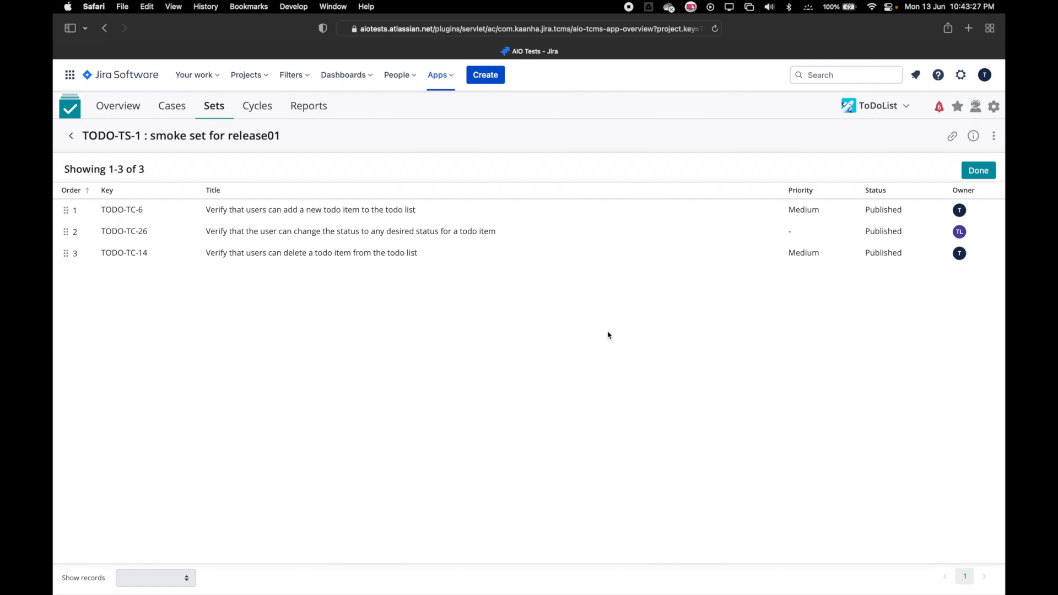
click(984, 171)
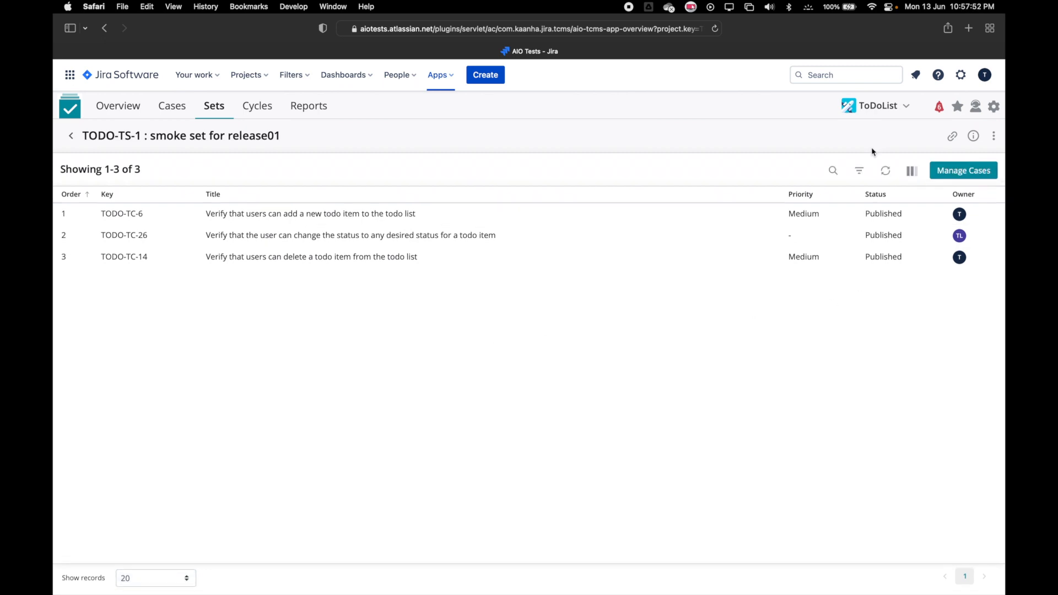
- Look at the case management options and the details of case TODO-TC-6 within the set
click(968, 172)
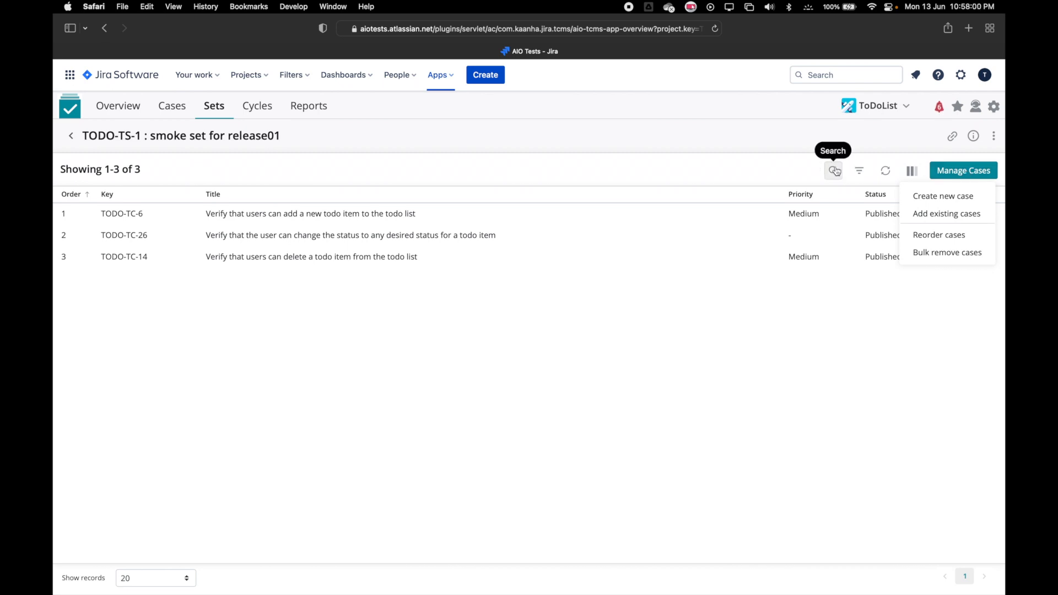
click(761, 173)
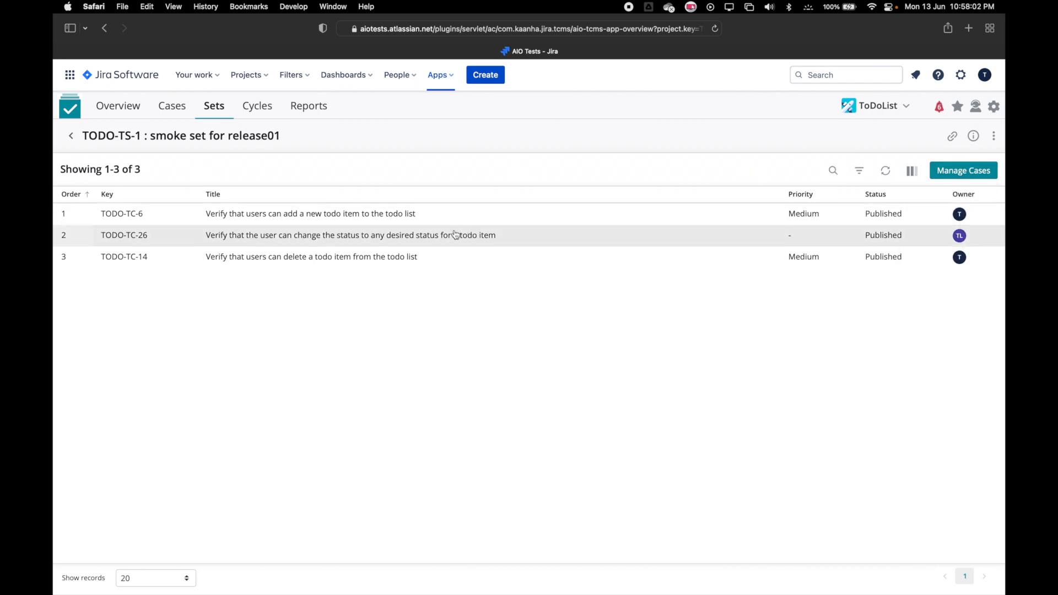
click(406, 216)
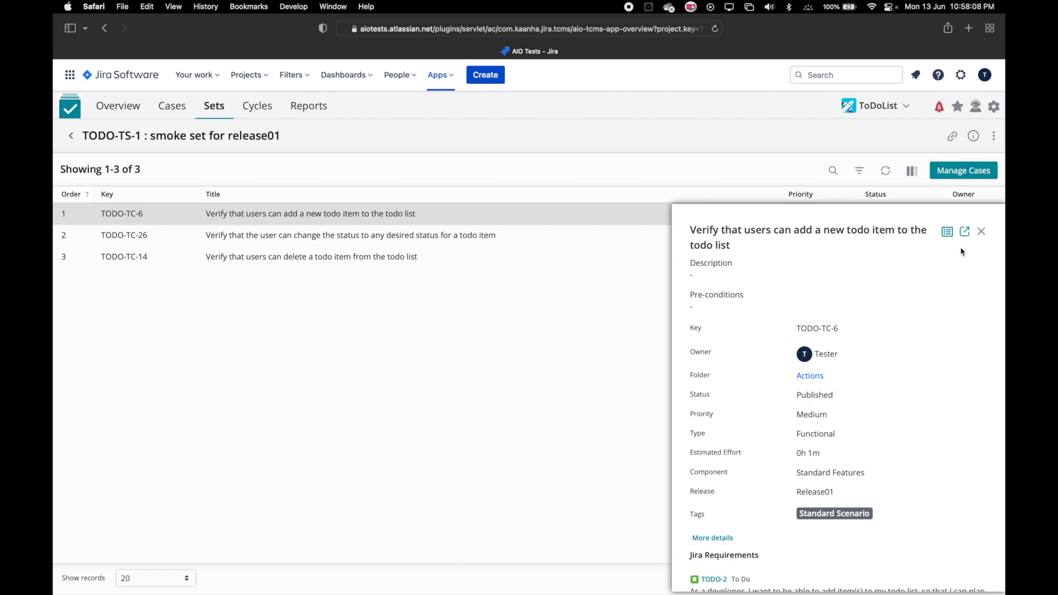
click(982, 232)
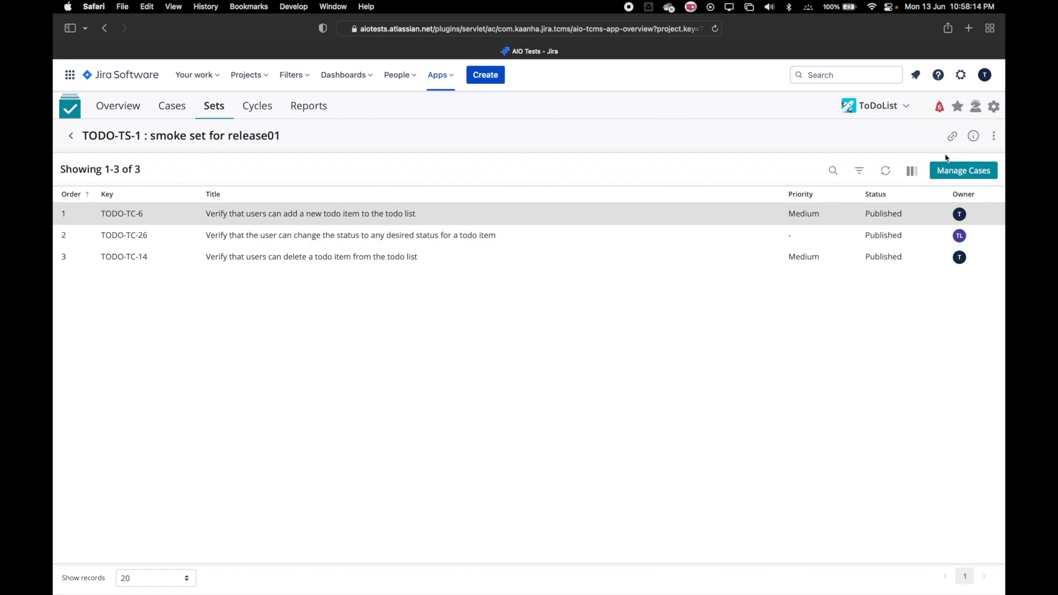
- Add the Jira Requirement column to the set's case list and show the set's details
click(912, 172)
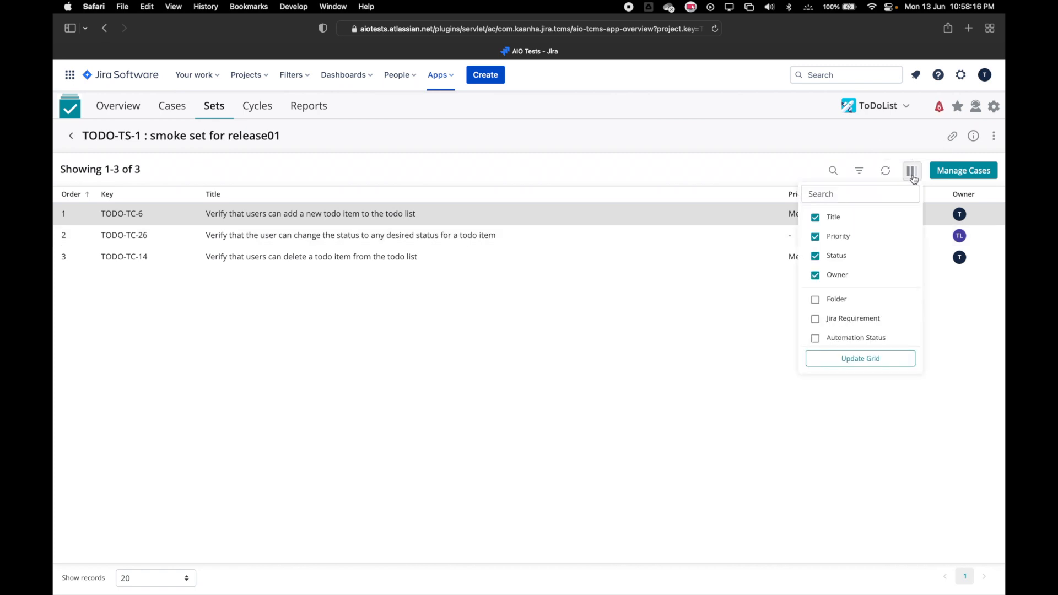
click(816, 318)
click(845, 358)
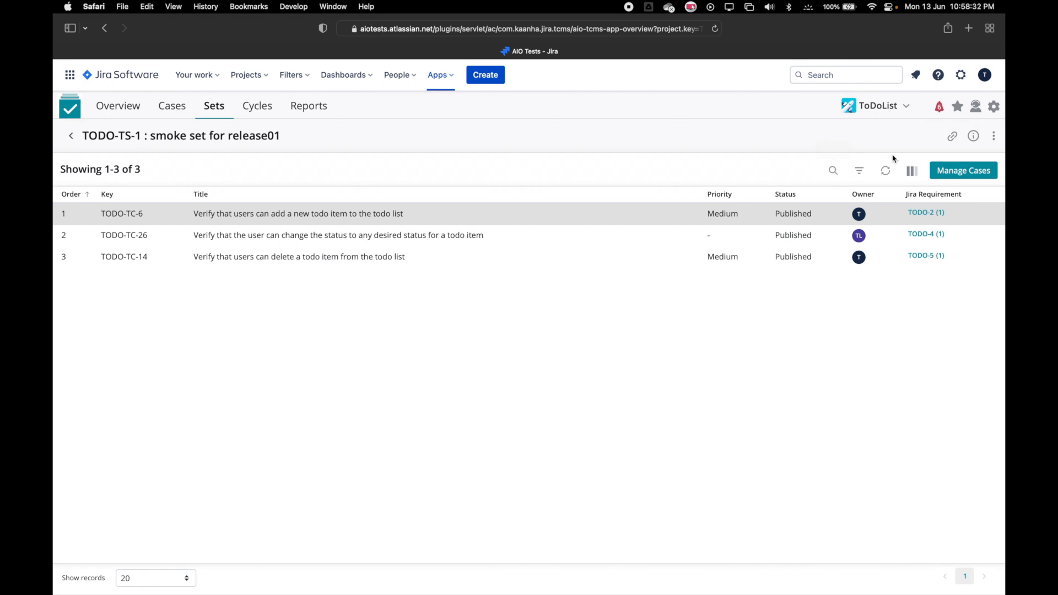
click(975, 137)
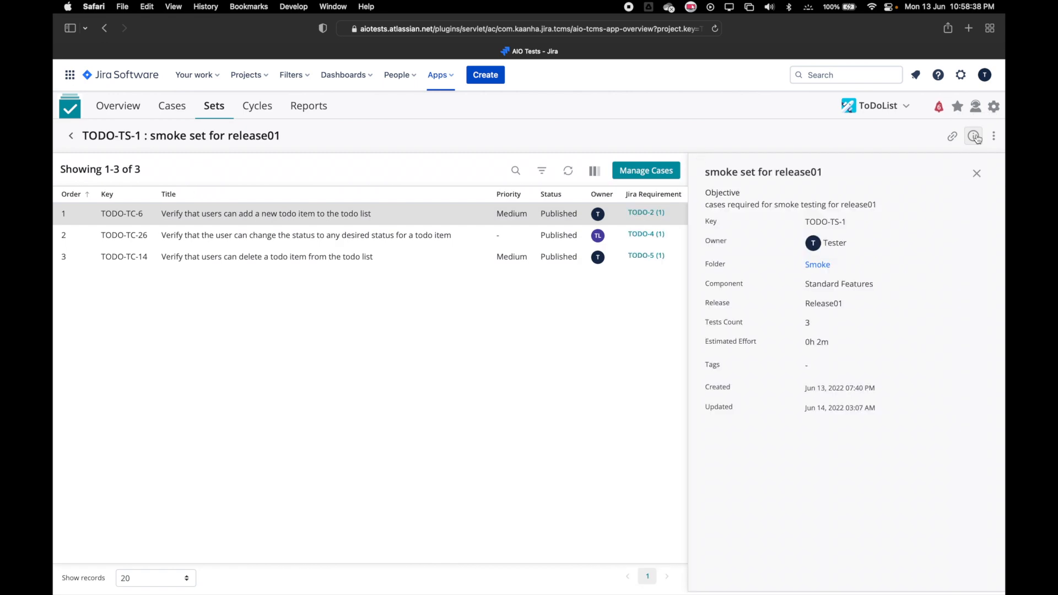
- Retitle the set "Smoke set for release01", change its objective to "cases required to be executed for smoke testing for release01" and save it
click(976, 173)
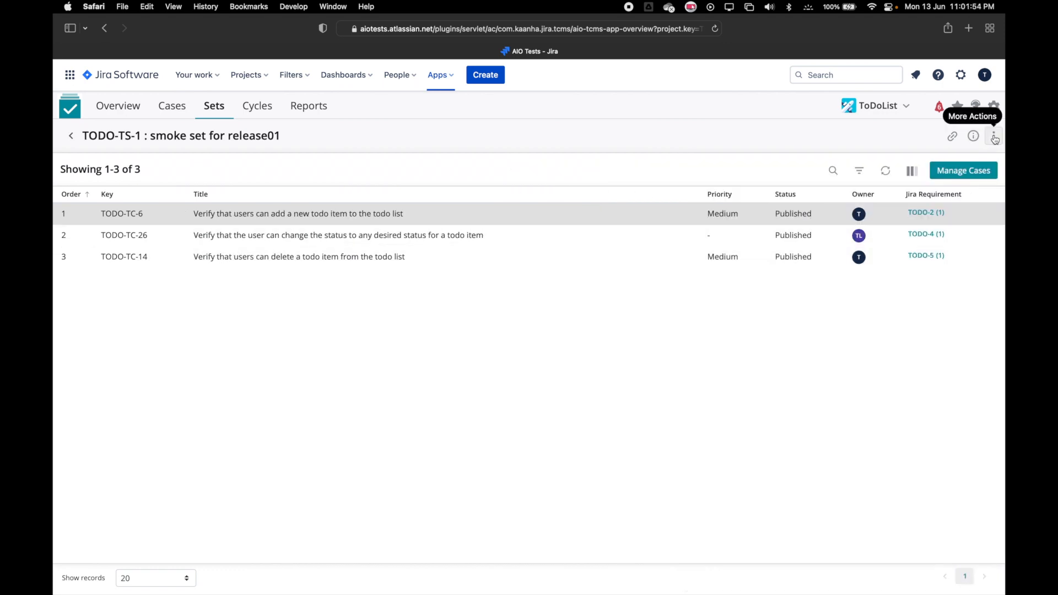
click(995, 138)
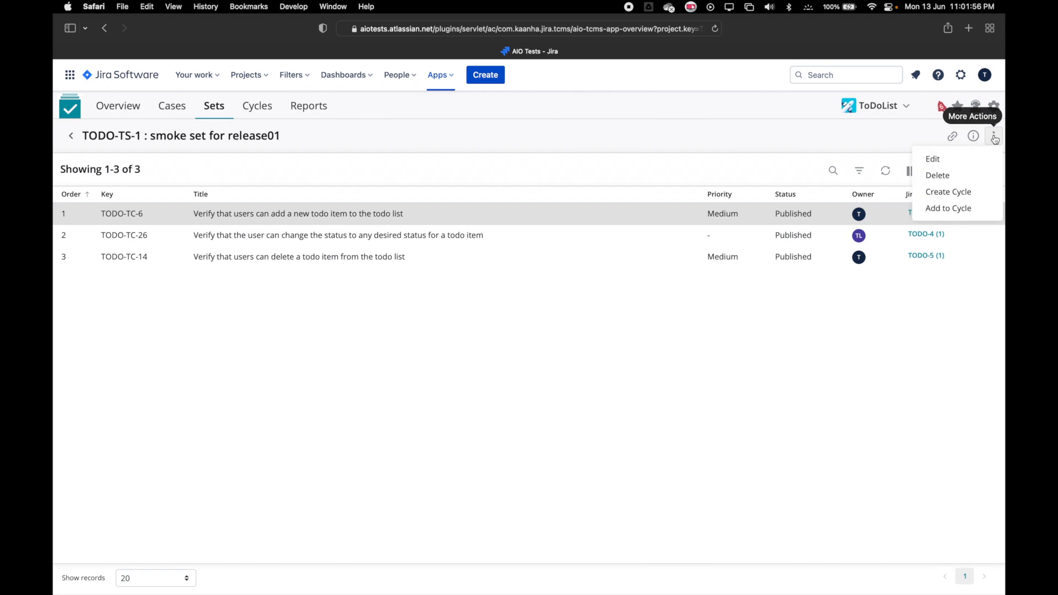
click(959, 159)
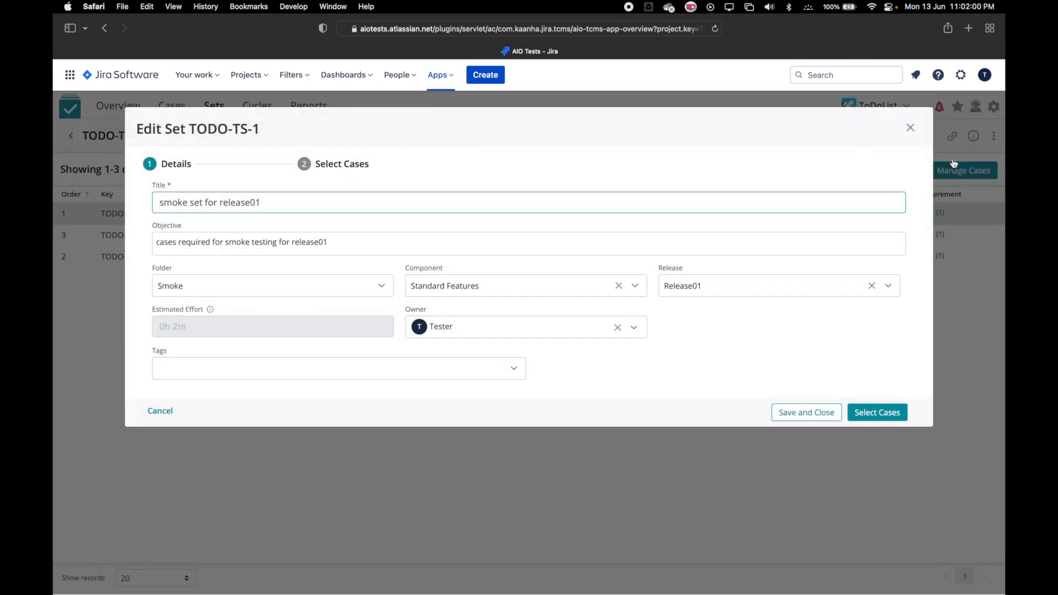
click(164, 203)
key(BackSpace)
text(S)
click(213, 243)
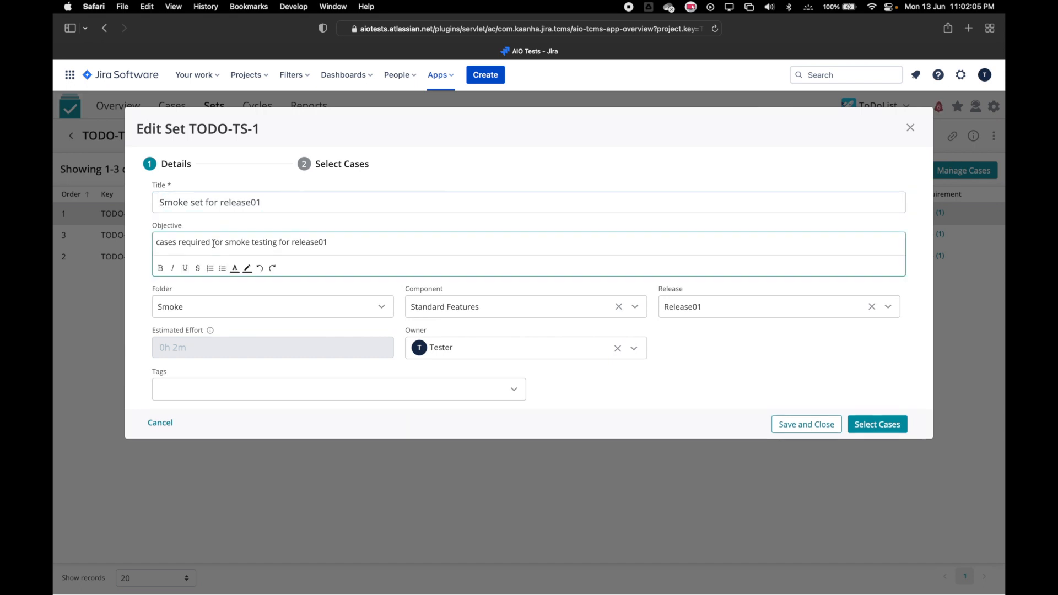
text(to be executed)
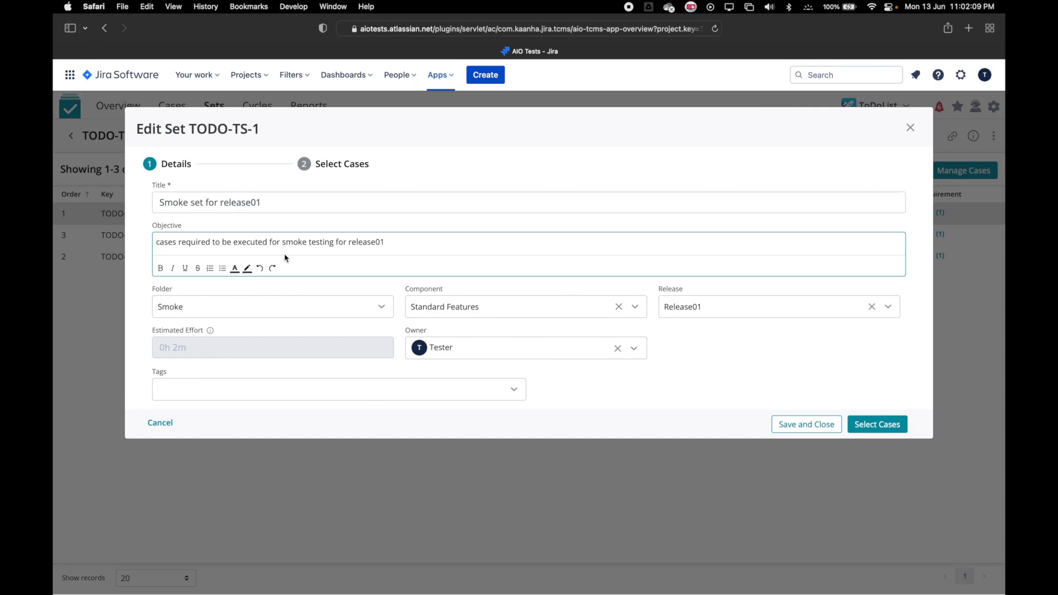
click(794, 425)
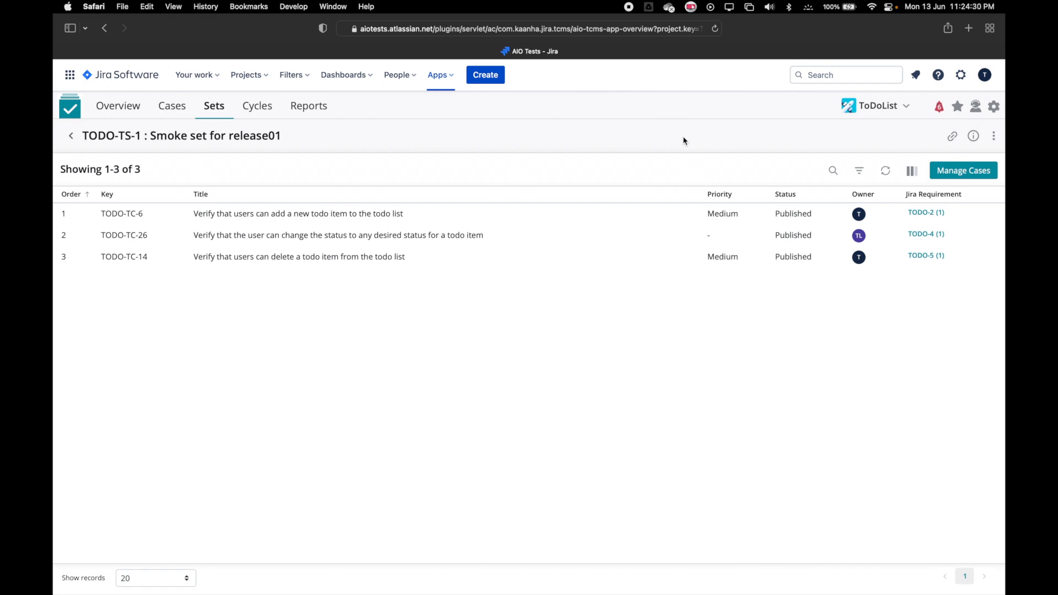
- Open the project's test cases and add the Release and Set filters to the filter bar
click(172, 106)
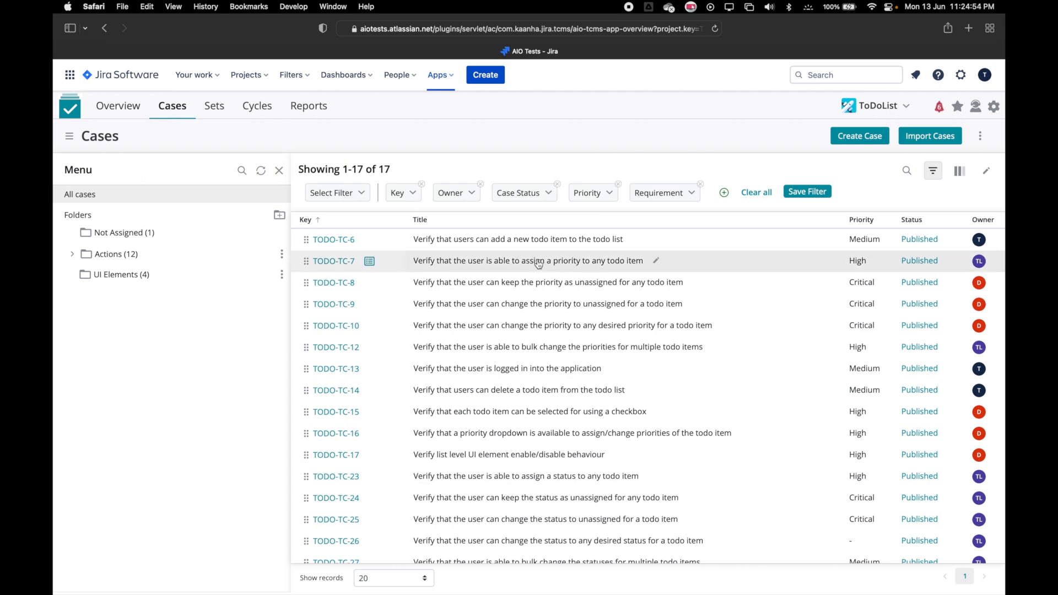
click(724, 192)
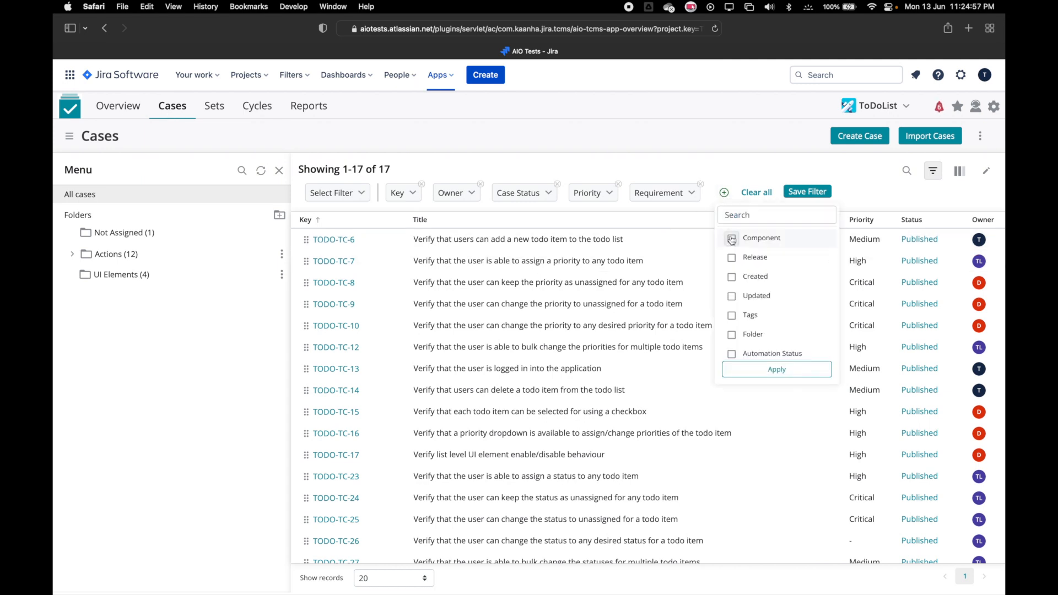
scroll(747, 286, down, 3)
click(734, 312)
scroll(734, 315, up, 3)
click(732, 280)
click(766, 377)
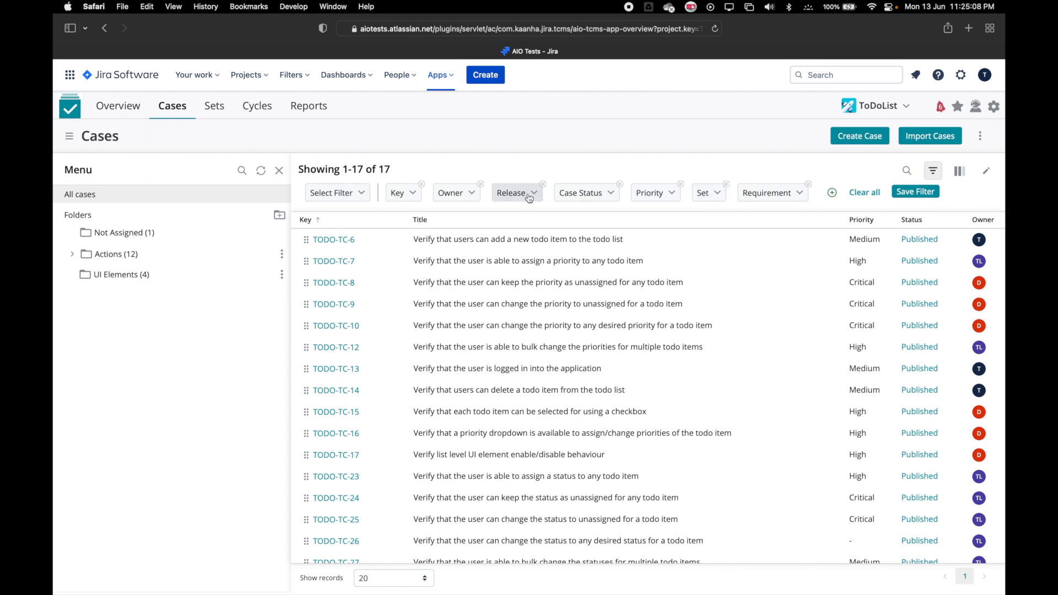
- Bulk-select all cases belonging to "Smoke set for release01" using the Set filter, and clear that filter
click(986, 172)
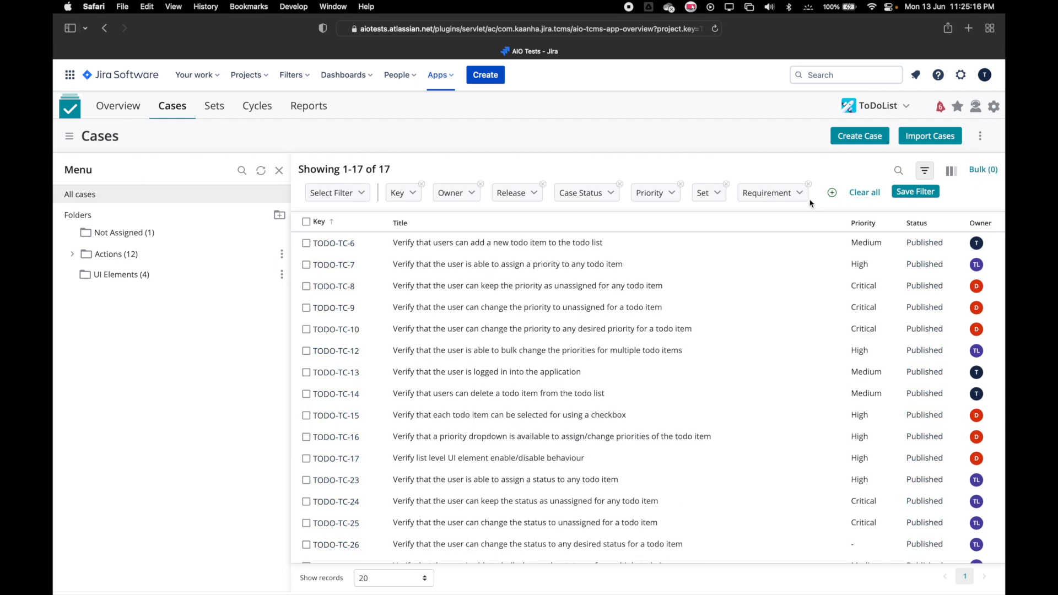
click(717, 200)
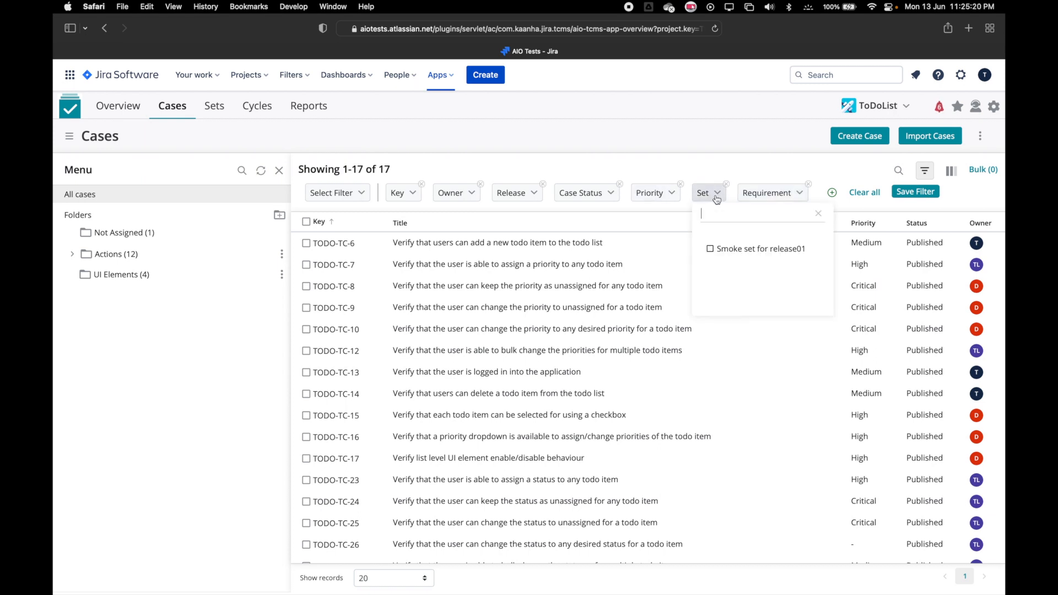
click(711, 250)
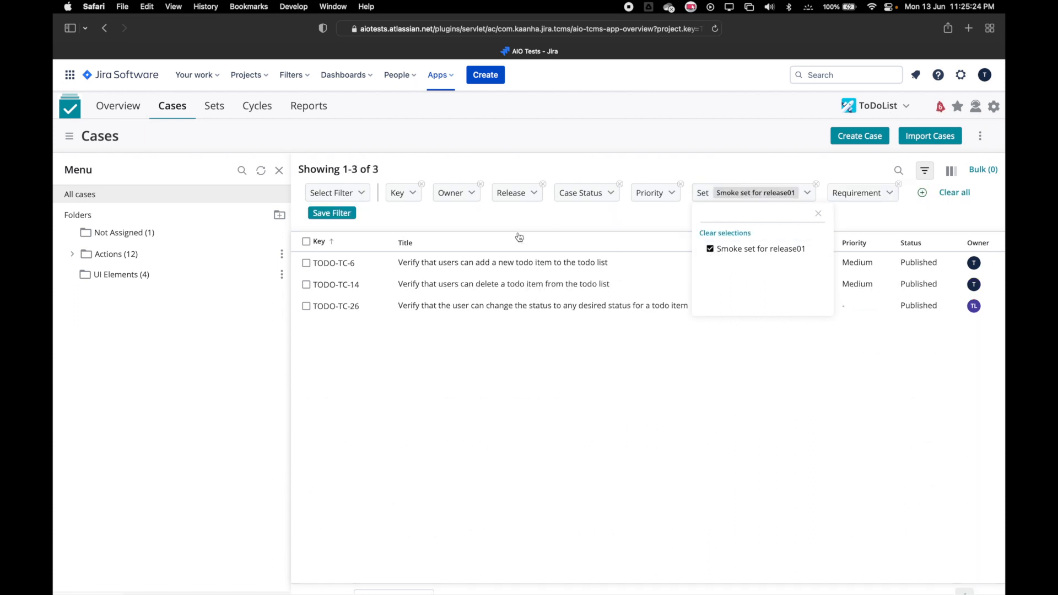
click(485, 215)
click(307, 242)
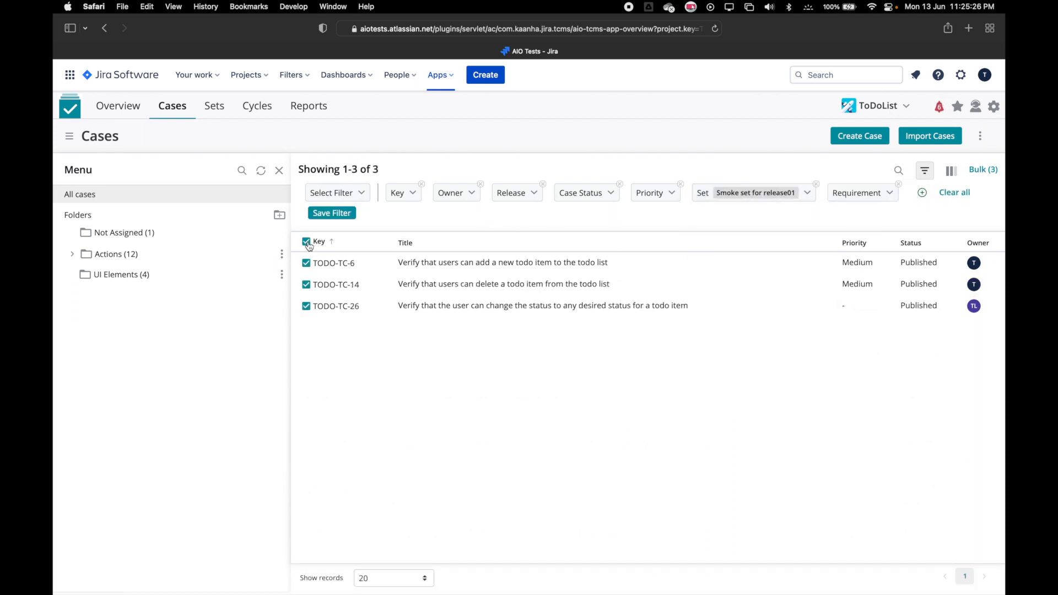
click(806, 197)
click(733, 238)
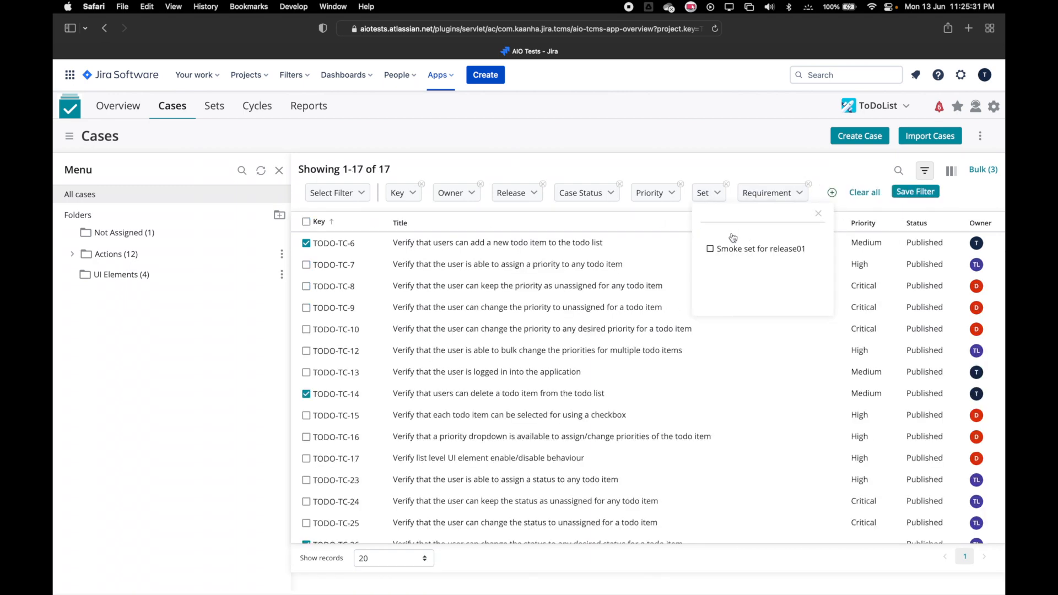
click(570, 215)
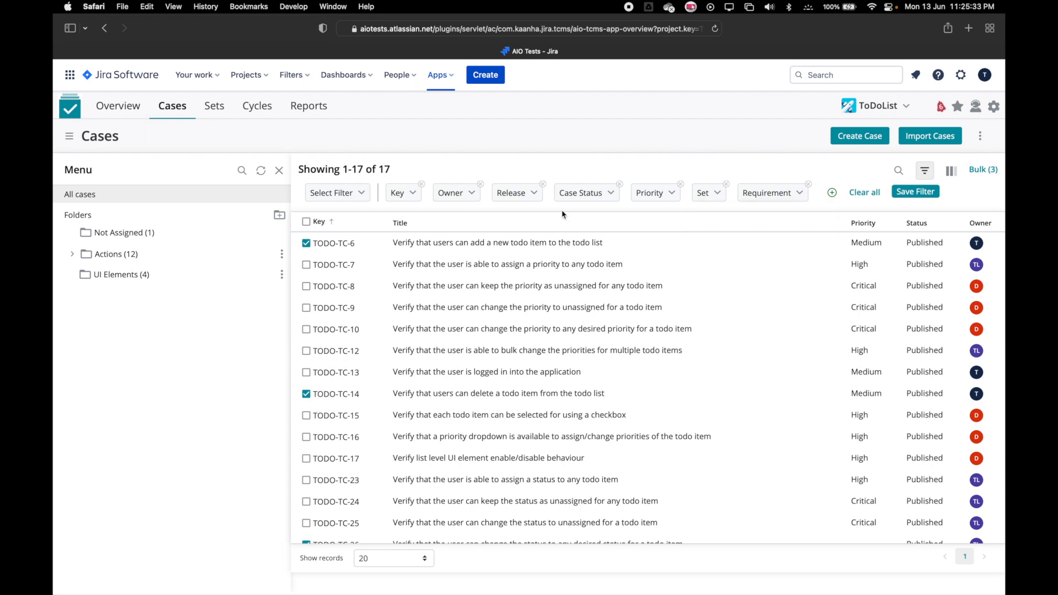
- Filter the cases by Release02, add TODO-TC-10 to the bulk selection and clear the Release filter
click(534, 196)
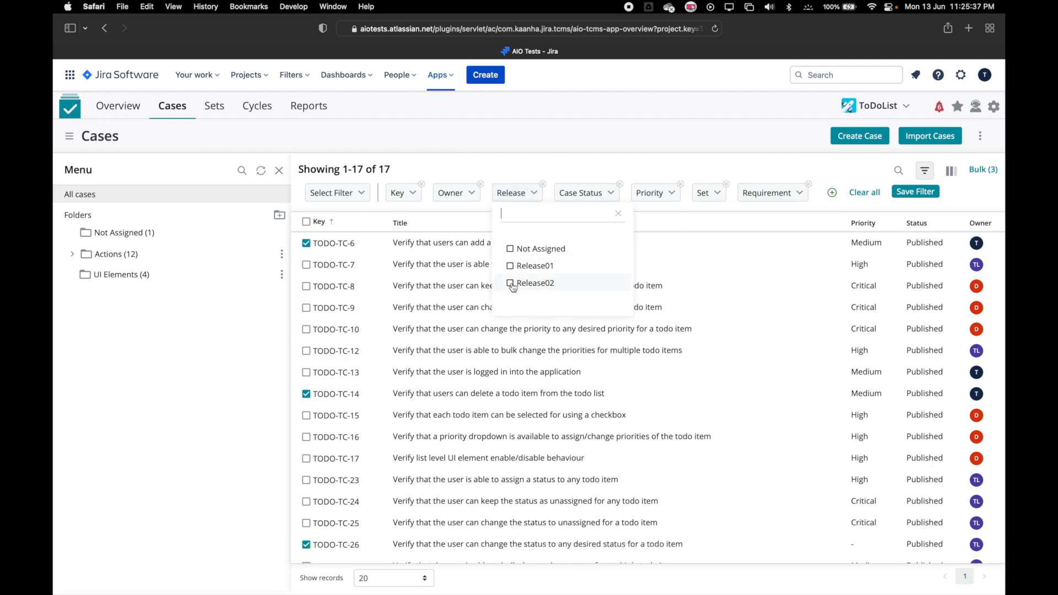
click(510, 284)
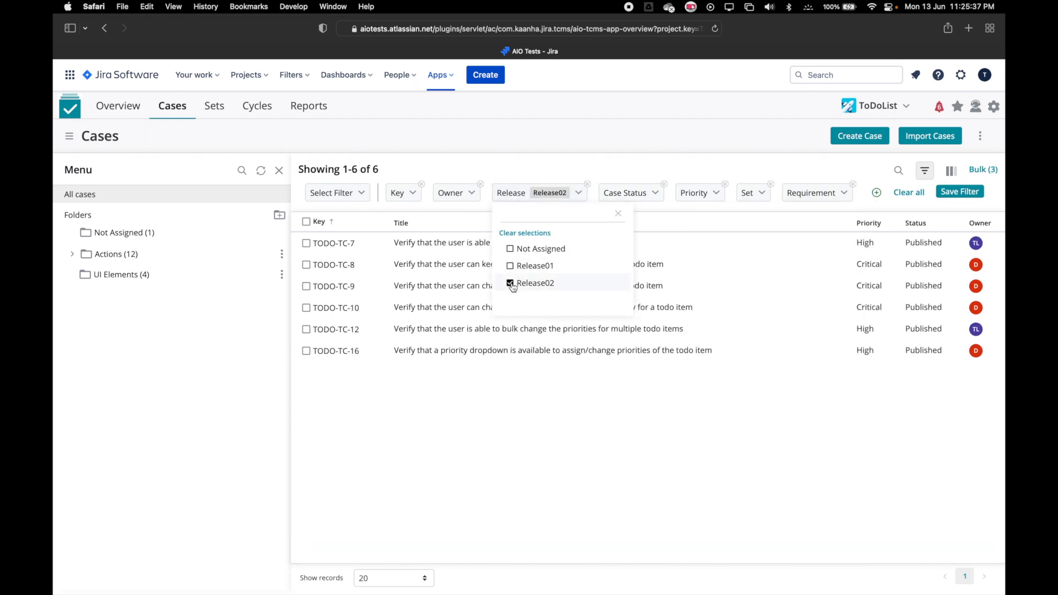
click(496, 418)
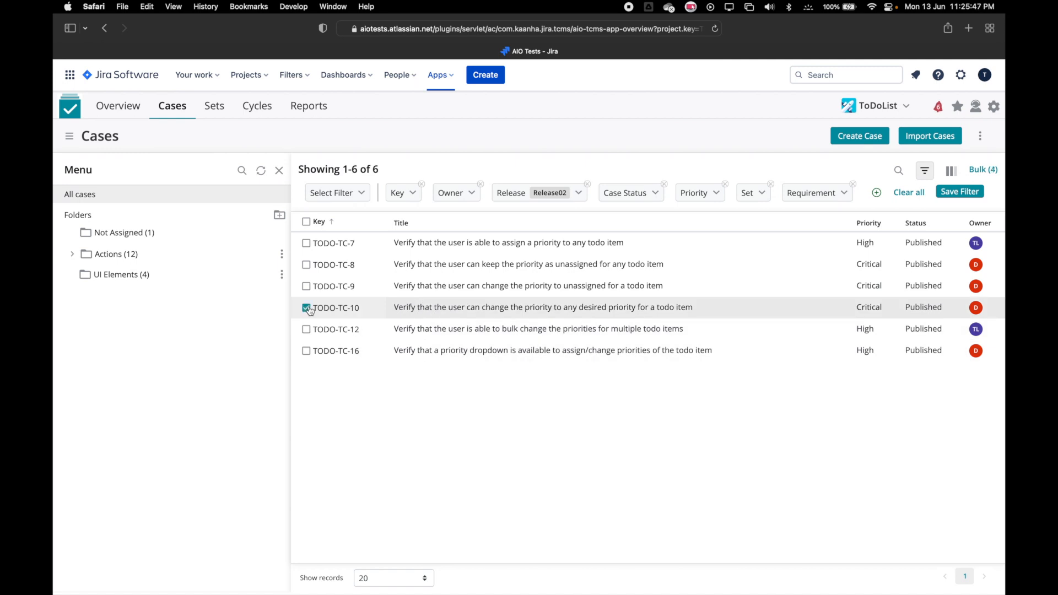
click(579, 194)
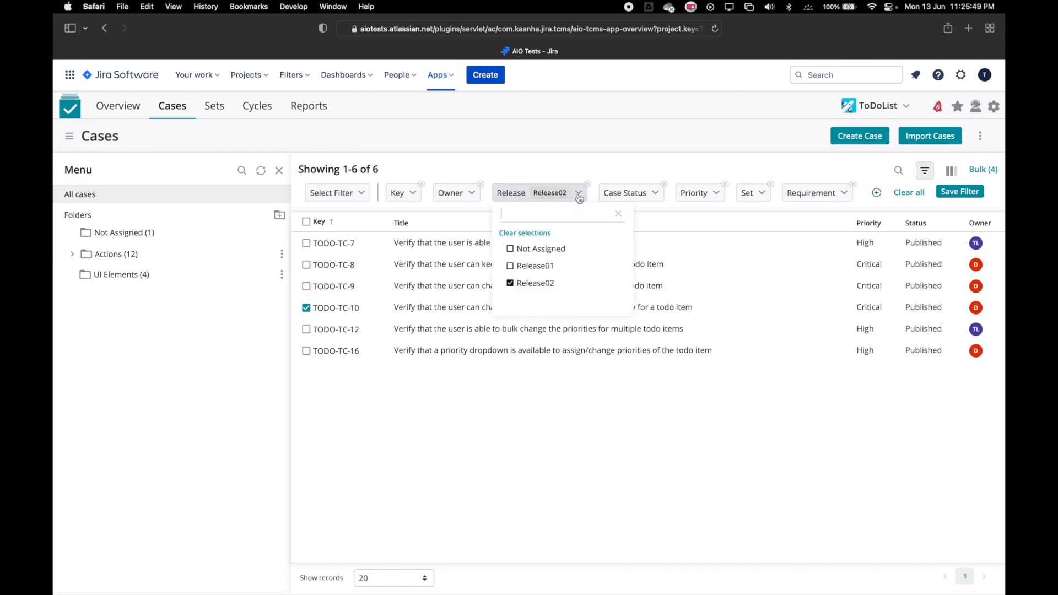
click(534, 234)
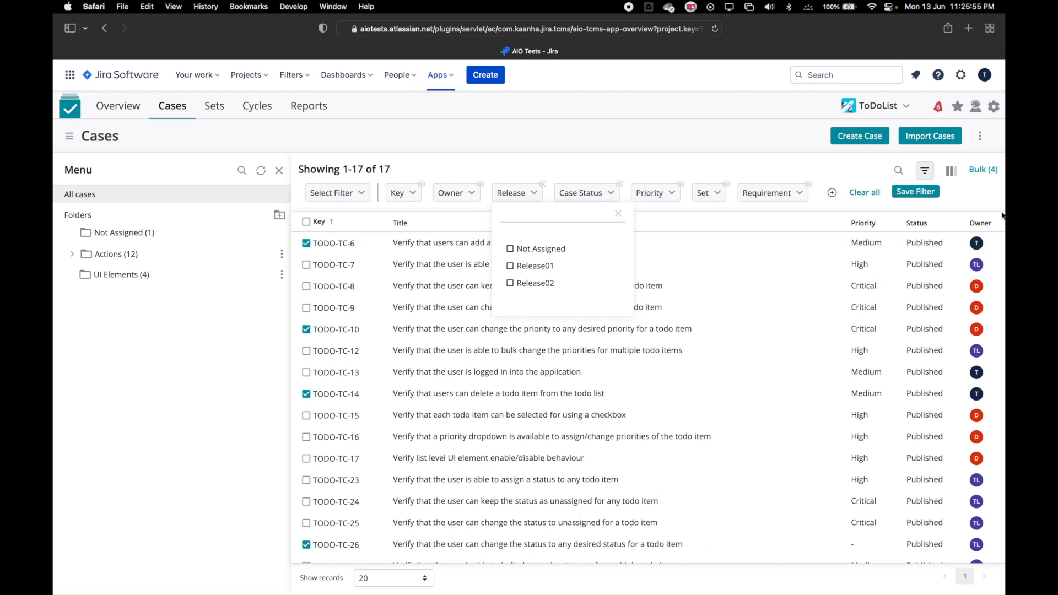
- Start a set from the selected cases titled "Smoke set for release02" with objective "test cases required to be executed for smote testing in release02"
click(986, 170)
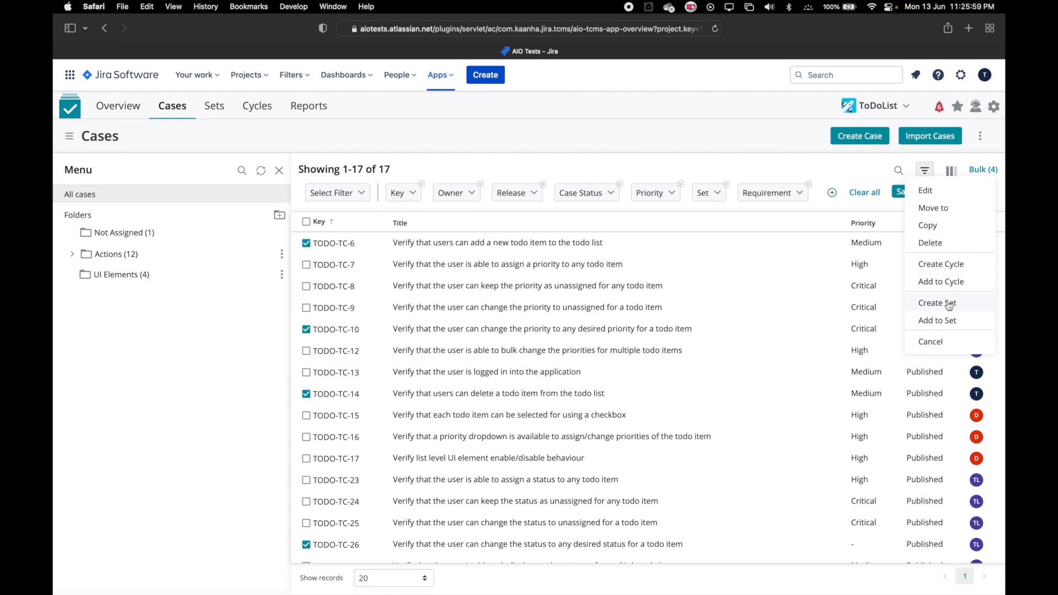
click(943, 303)
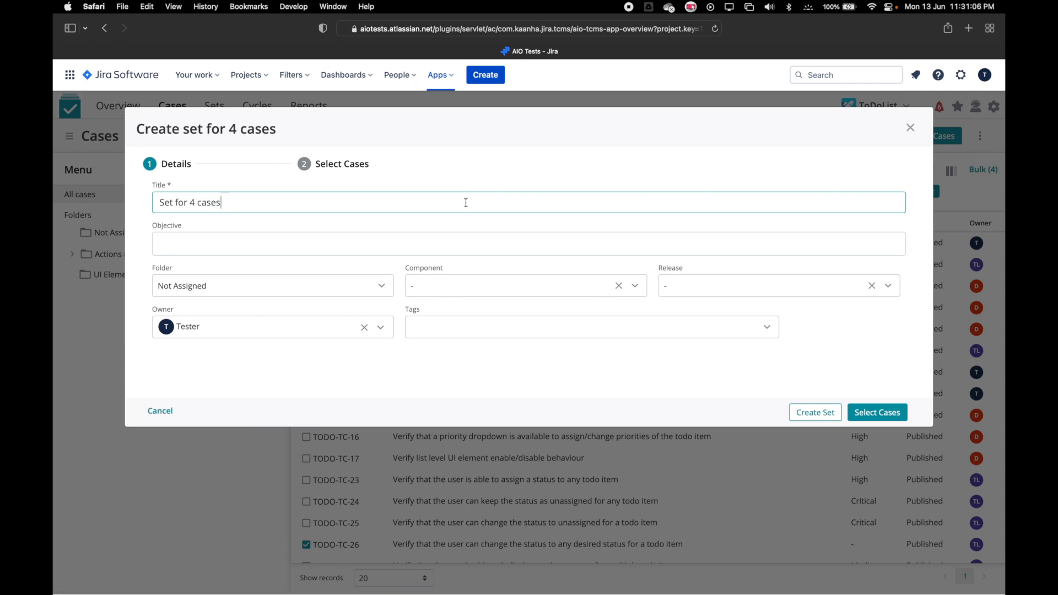
key(super+a)
text(Smoke set for release02)
key(Tab)
text(test cases required to be executed for )
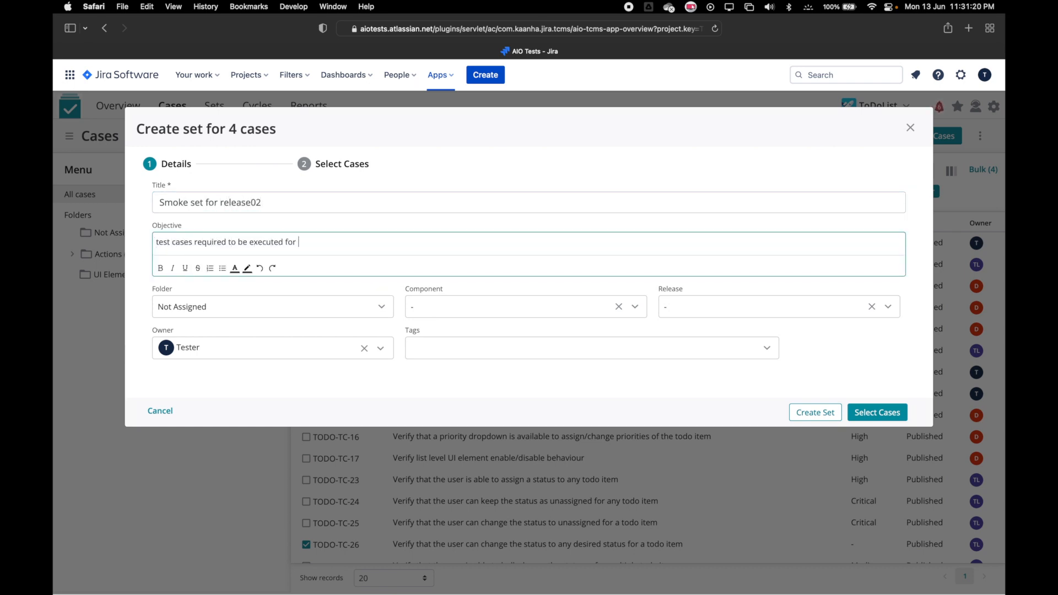
text(smote testing in release02)
- Assign the new set to folder Smoke, component Standard Features and release Release02, and create it
click(276, 307)
click(291, 336)
click(496, 286)
click(461, 321)
click(714, 285)
click(706, 326)
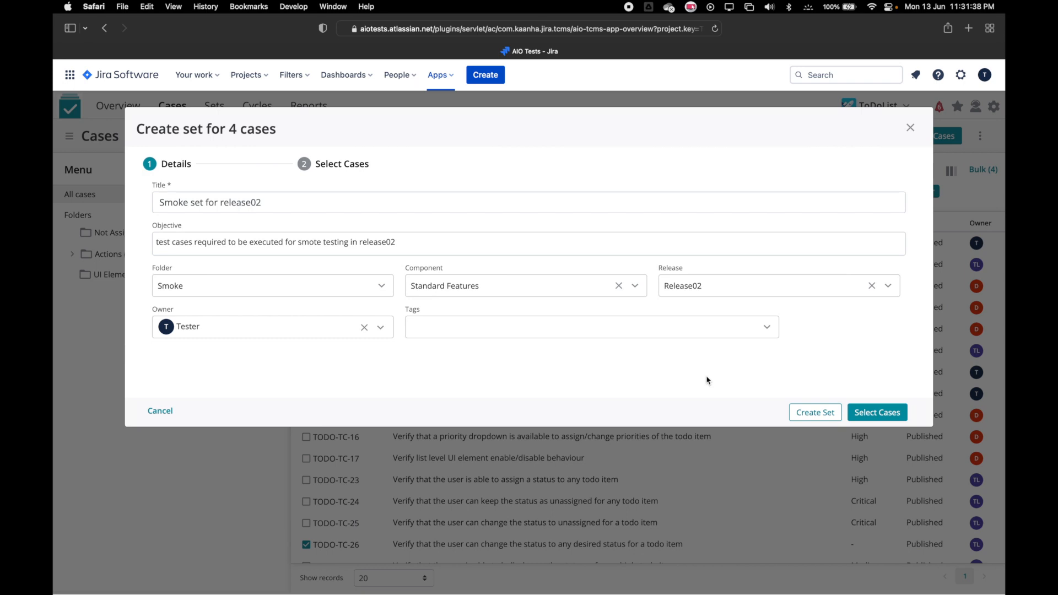
click(803, 414)
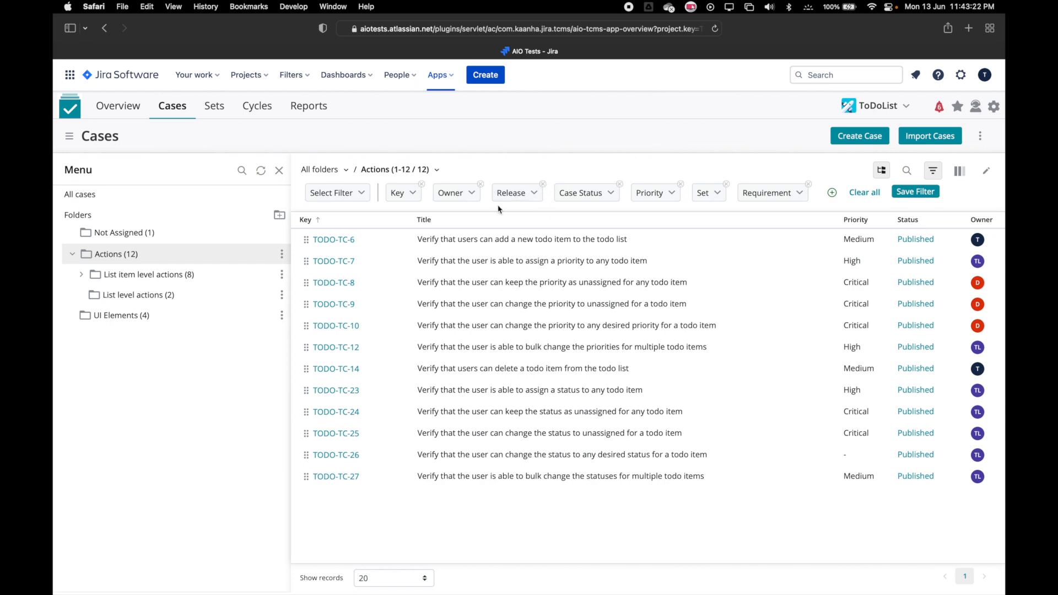
- Start a set from the Actions folder titled "Regression set for todo list app" with objective "test cases to be executed as part of regression cycle"
click(282, 255)
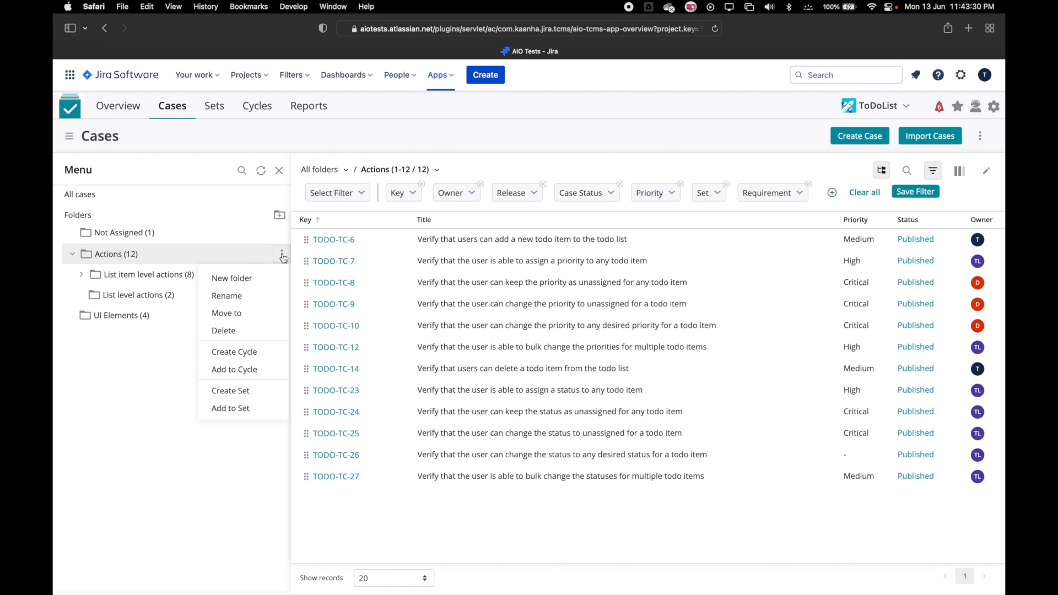
click(248, 393)
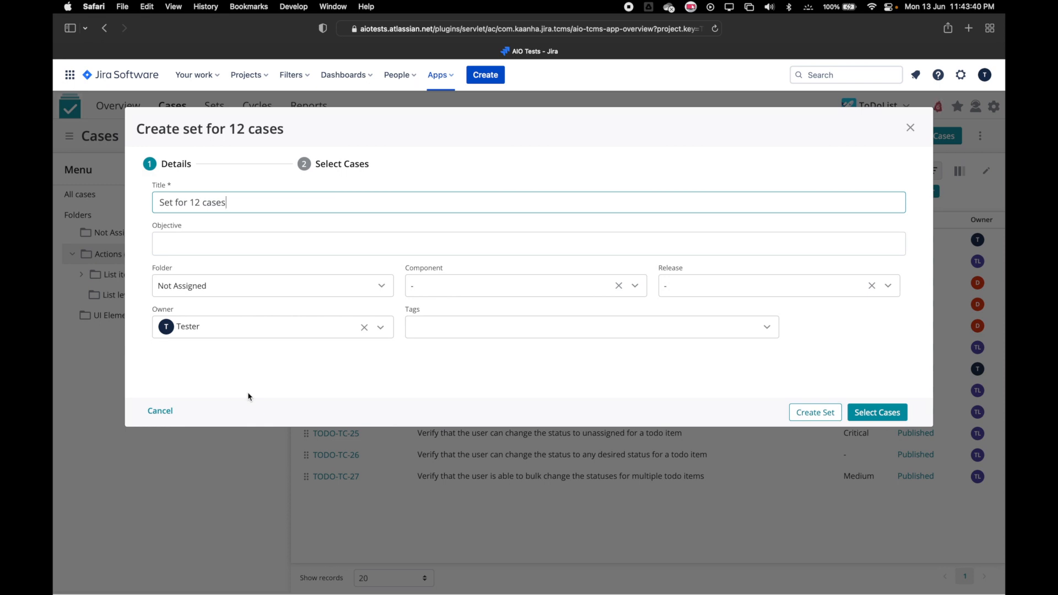
triple_click(334, 203)
text(Regression set for todo list app)
key(Tab)
text(tse)
key(BackSpace)
key(BackSpace)
text(est cases to be executed as )
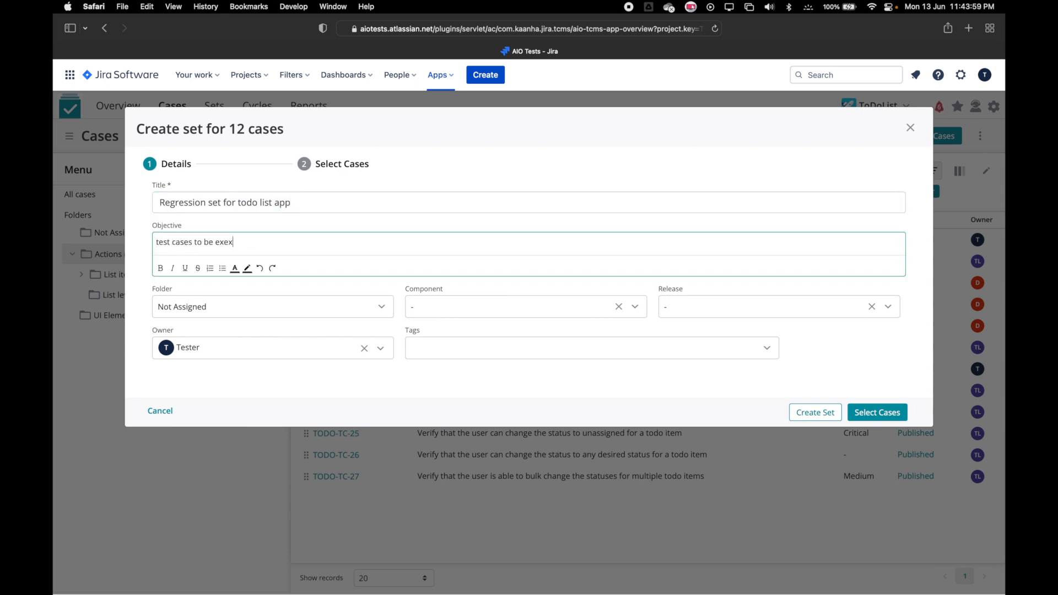
text(part of regression cycle)
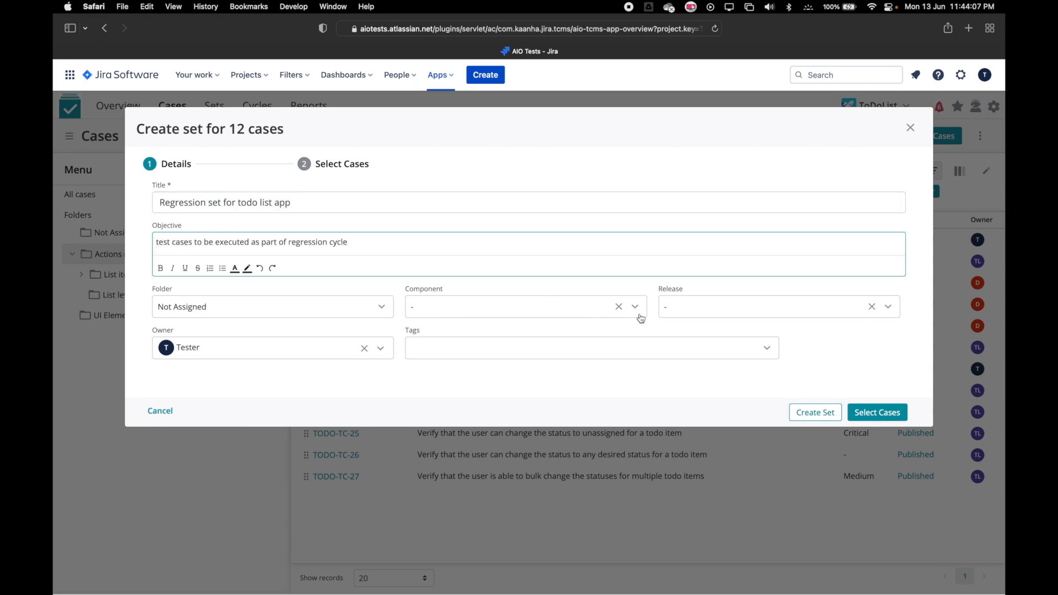
- Assign the regression set to folder Regression and component Standard Features, and create it
click(376, 315)
click(318, 343)
click(633, 309)
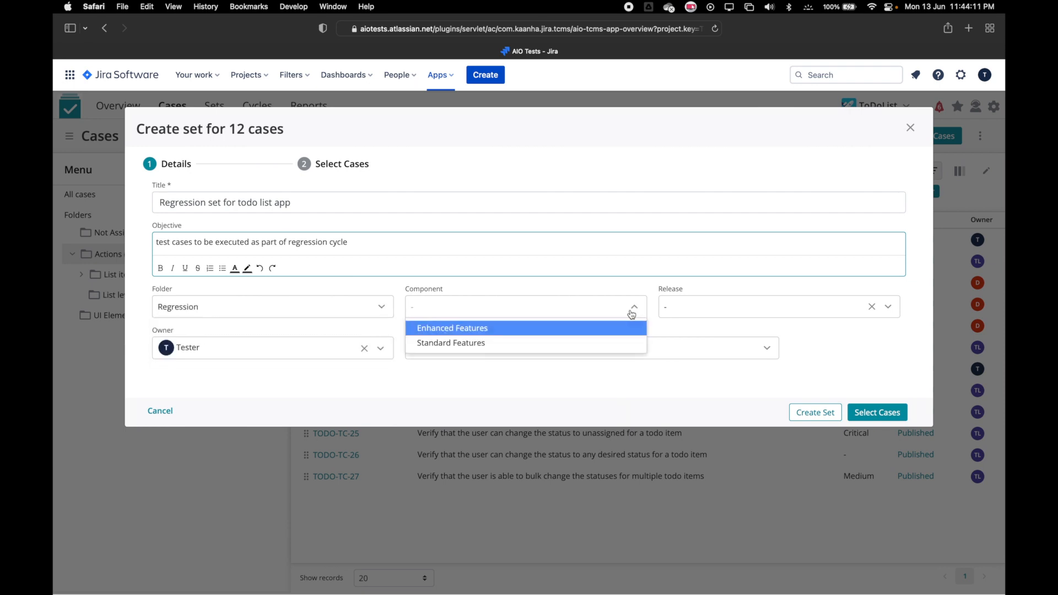
click(597, 343)
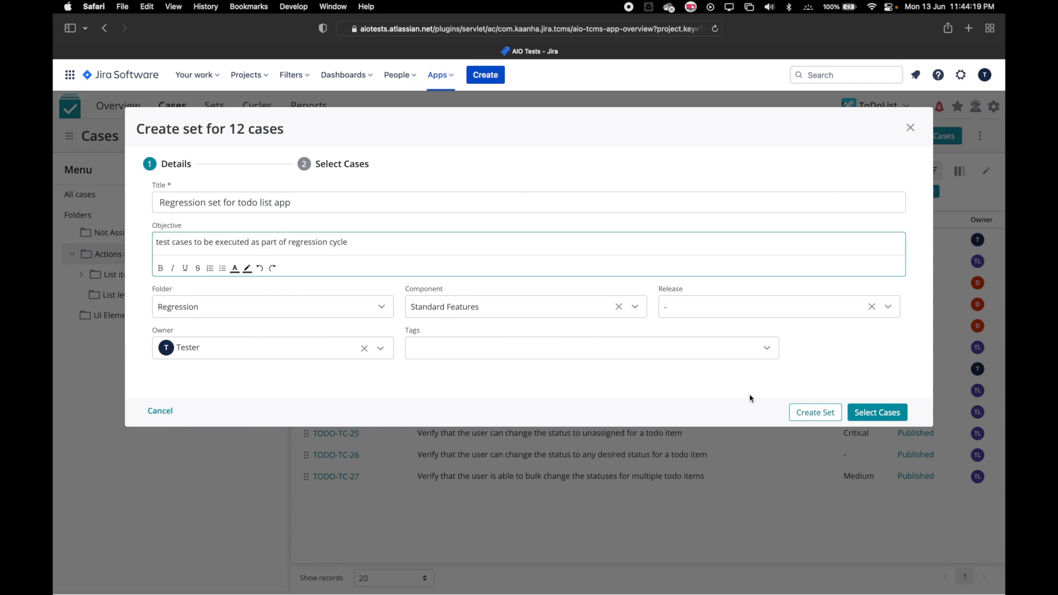
click(815, 413)
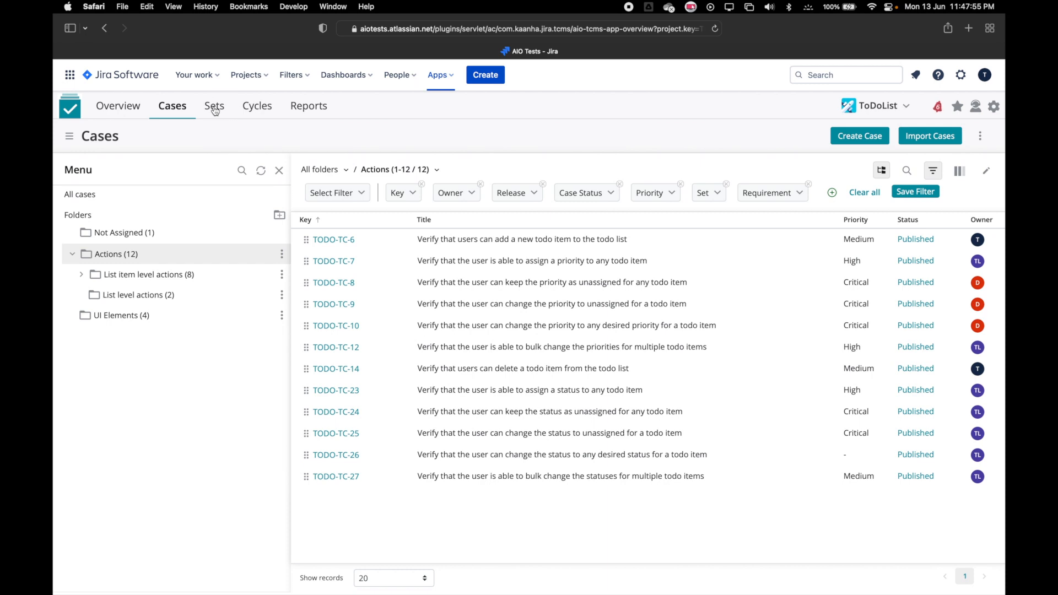
- Show all sets and add the Folder, Release, Created and Updated columns to the list
click(214, 108)
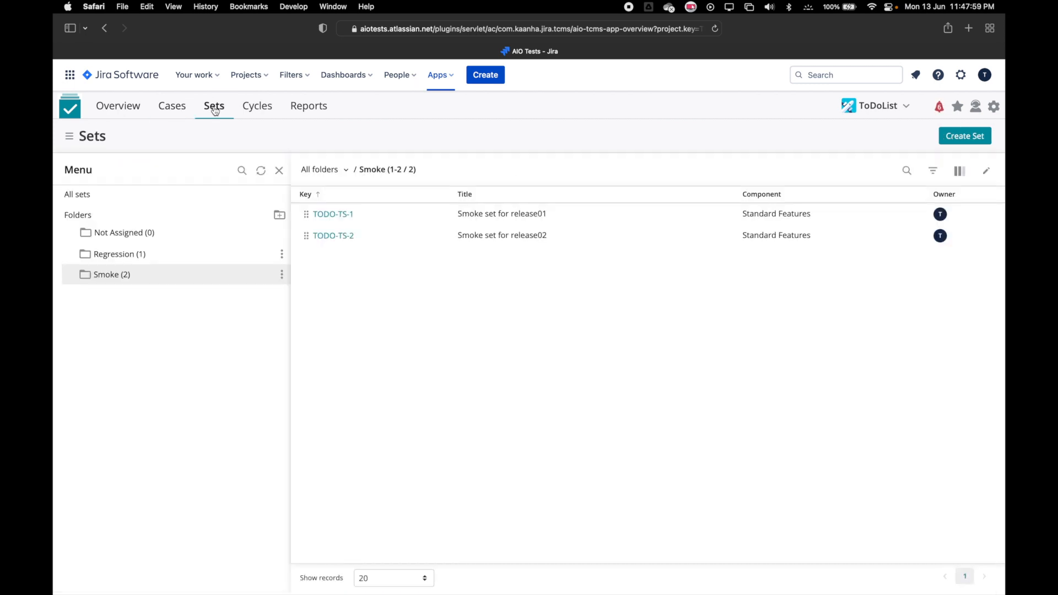
click(91, 199)
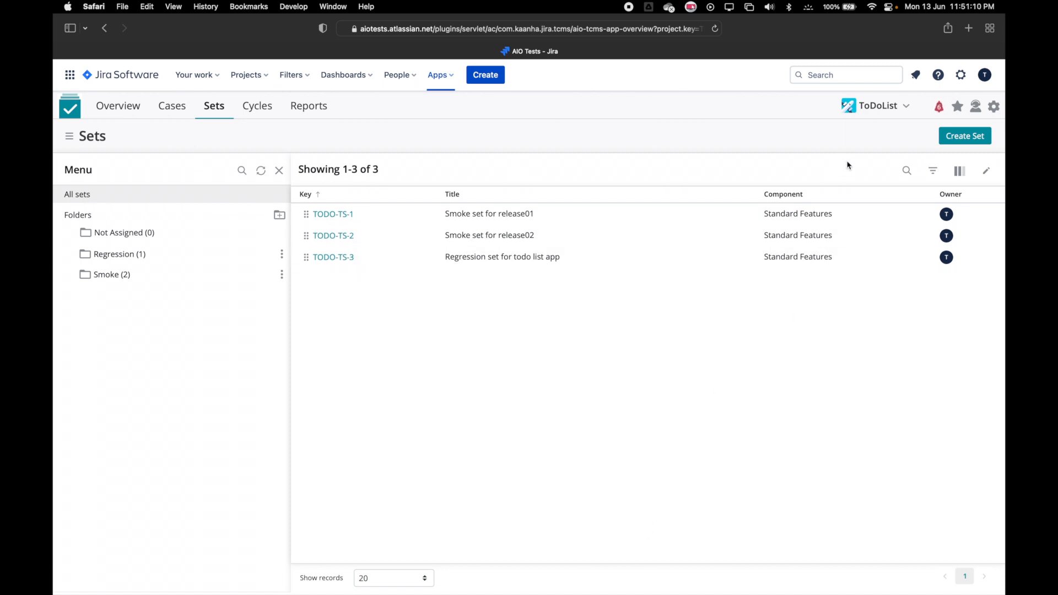
click(959, 171)
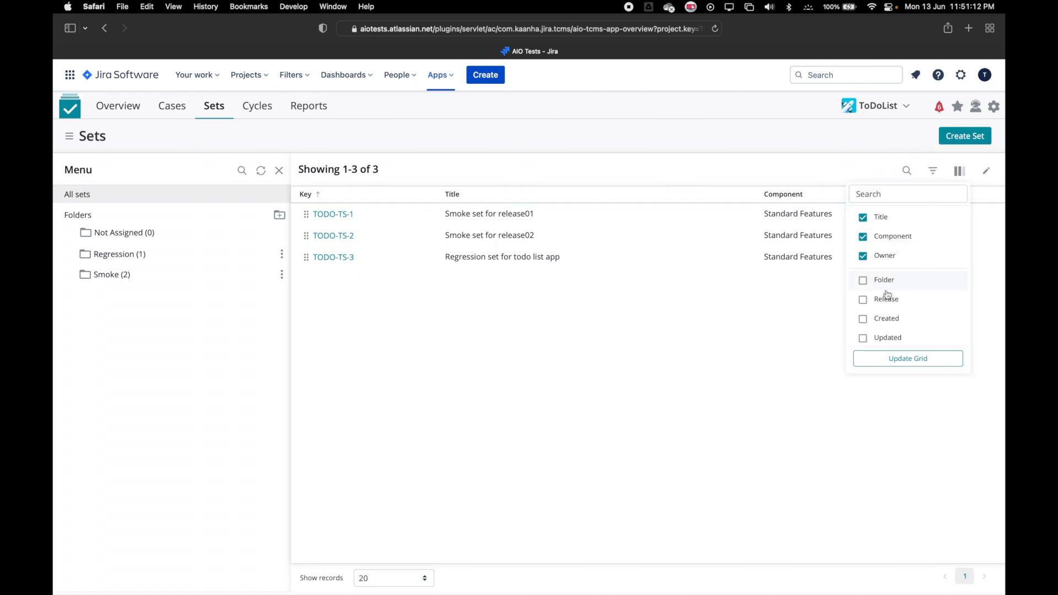
click(863, 280)
click(863, 299)
click(863, 318)
click(863, 337)
click(881, 359)
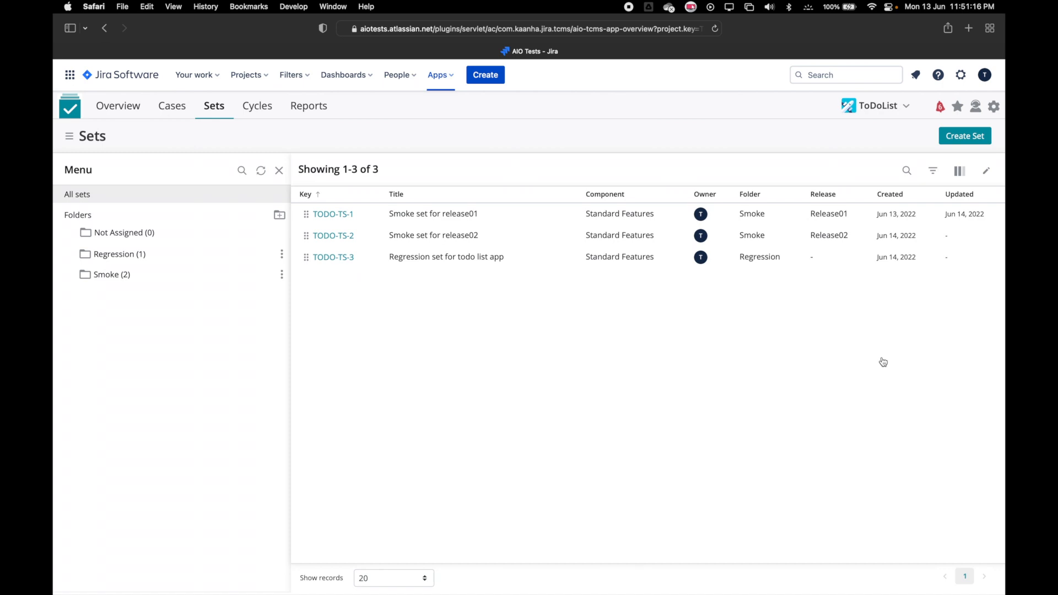